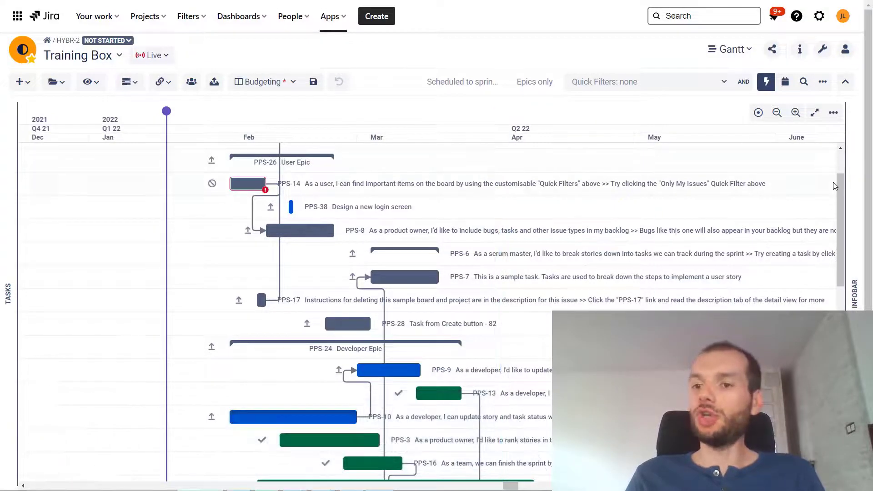
- Look over the scheduled tasks on the Gantt timeline and open the infobar with its change history
scroll(842, 172, "up", 2)
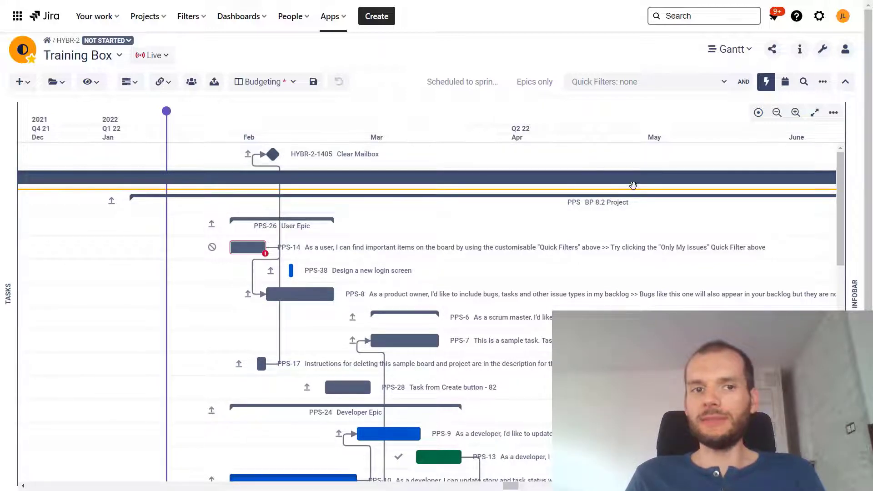
scroll(640, 200, "down", 1)
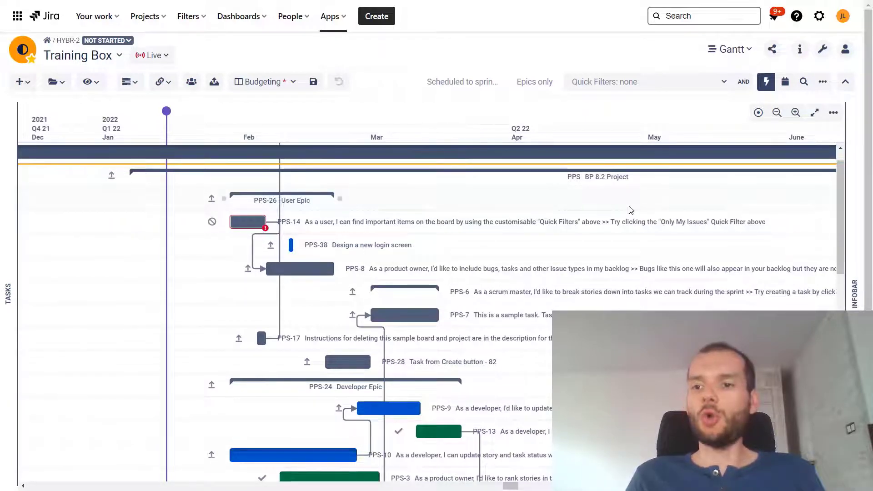
scroll(436, 109, "down", 4)
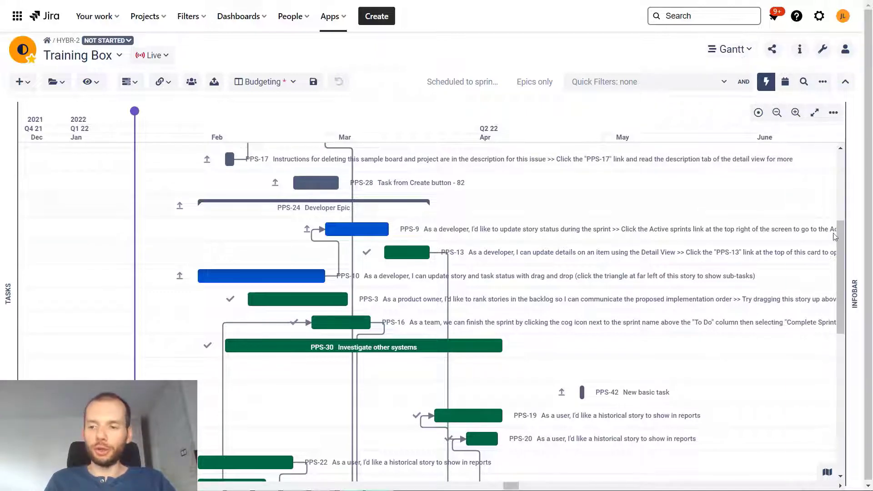
left_click(858, 281)
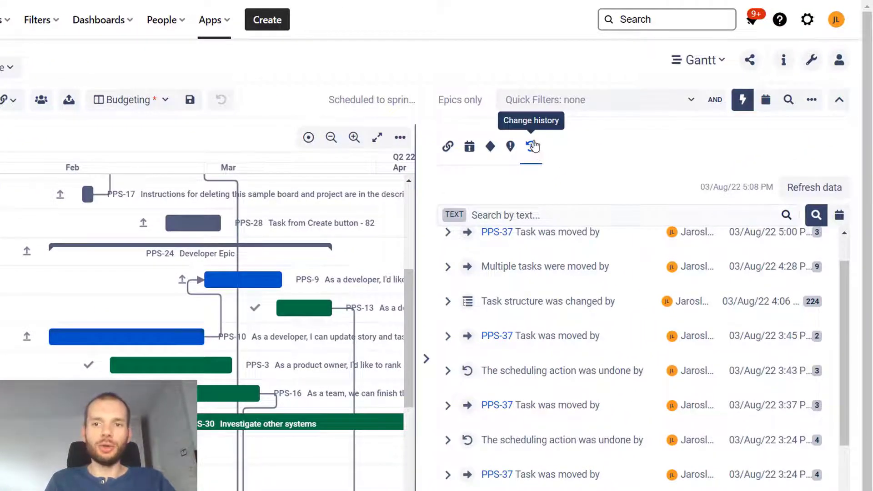
- Browse the change history entries and check the task details of the most recent undone scheduling action
scroll(587, 416, "up", 1)
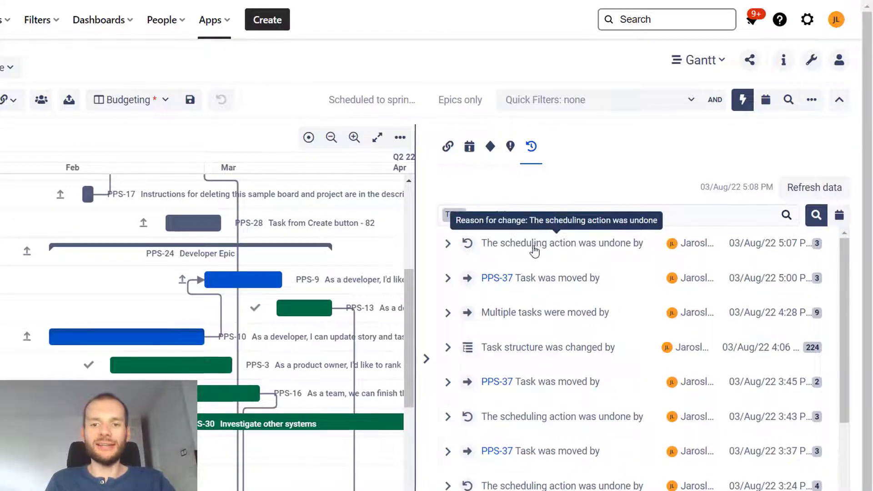
scroll(554, 347, "down", 3)
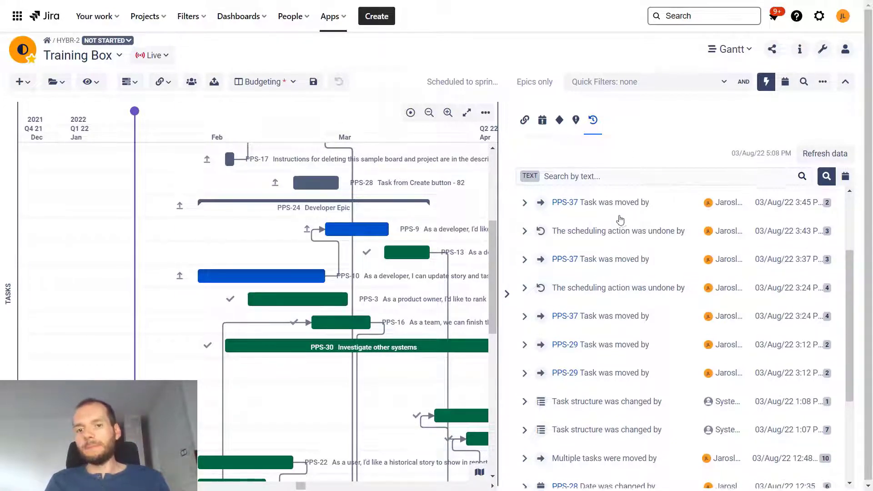
scroll(541, 246, "up", 3)
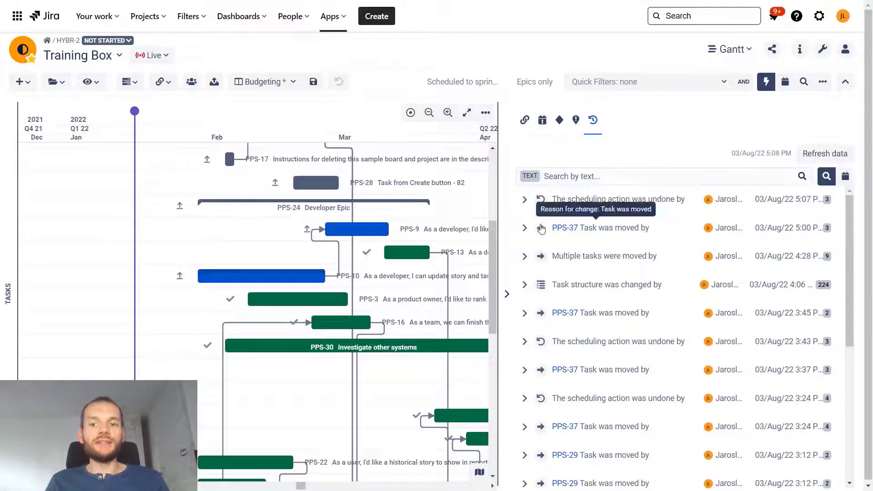
scroll(541, 289, "down", 4)
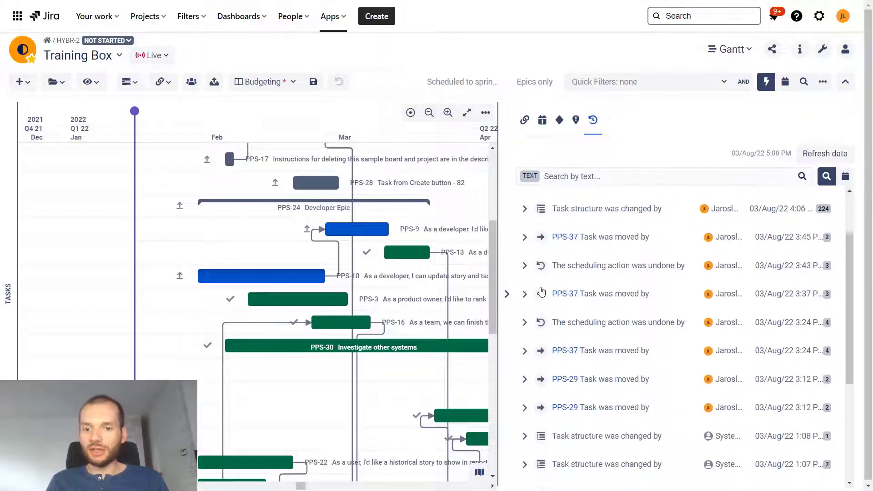
scroll(541, 288, "up", 4)
left_click(524, 202)
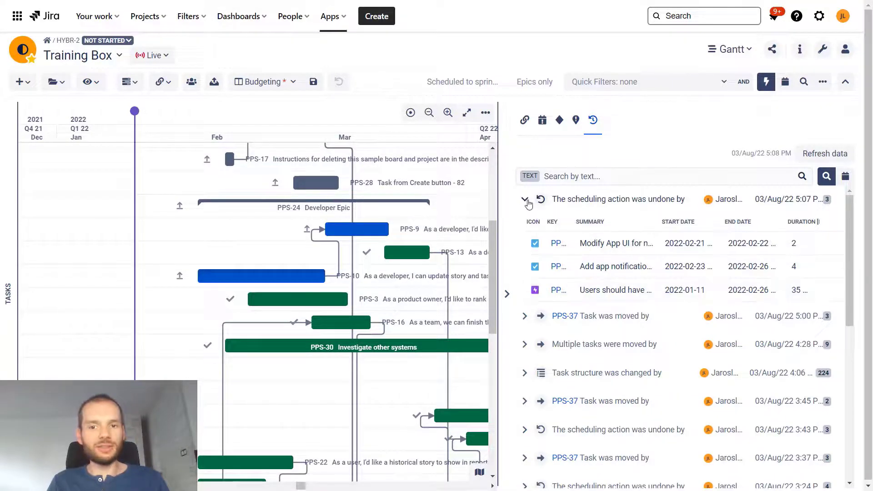
left_click(526, 201)
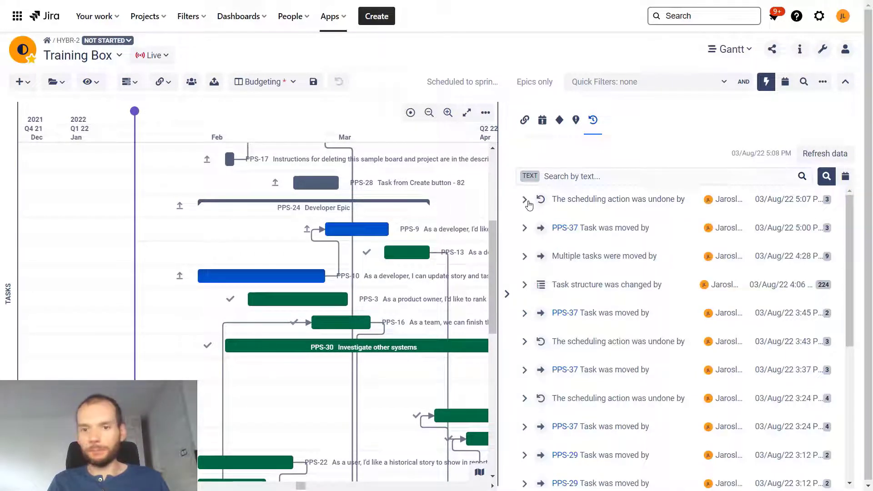
- Close the infobar and move task PPS-37 "Modify App UI for notifications" on the timeline so it ends on 2022-03-02
left_click(507, 294)
scroll(421, 246, "down", 10)
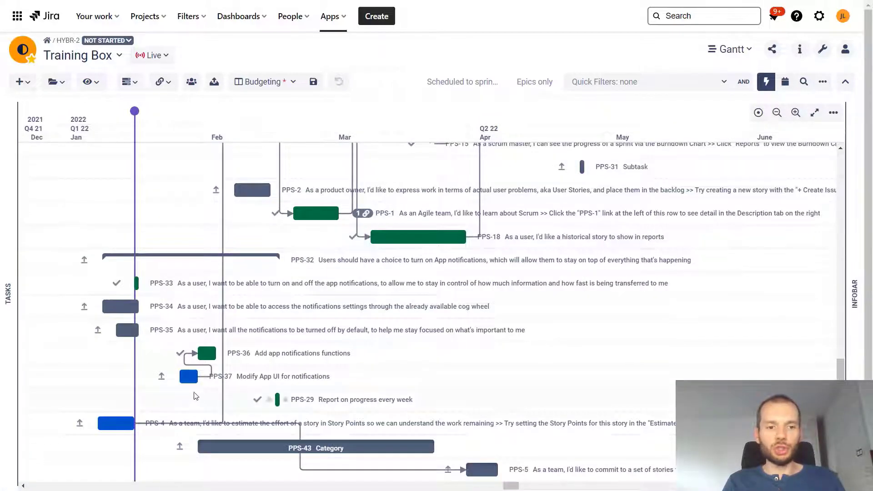
left_click_drag(191, 381, 332, 383)
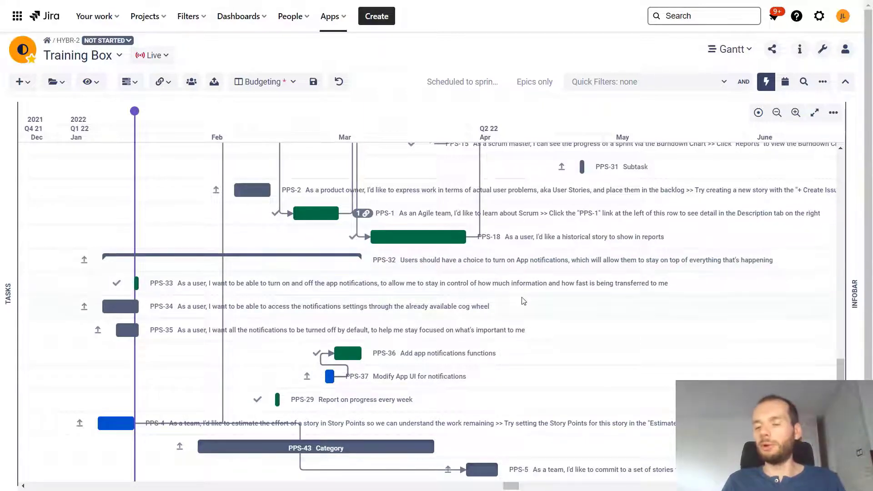
- Refresh the change history in the infobar and expand the newest PPS-37 move entry
left_click(856, 294)
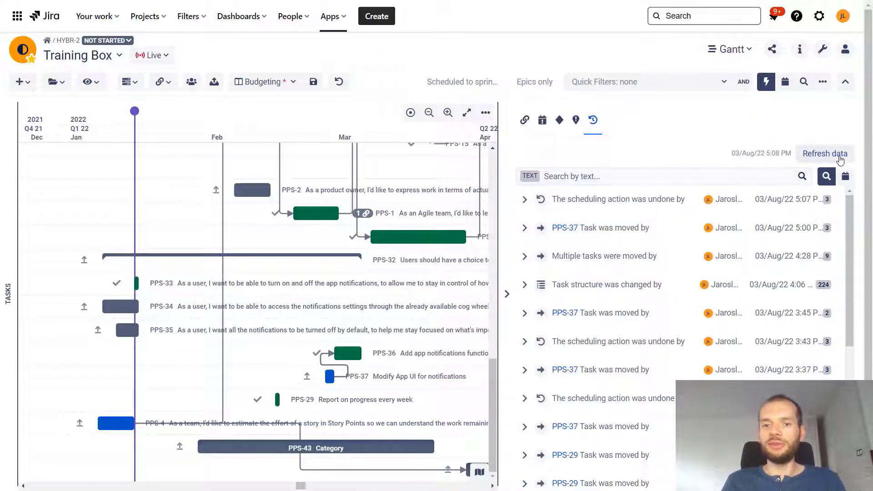
left_click(840, 154)
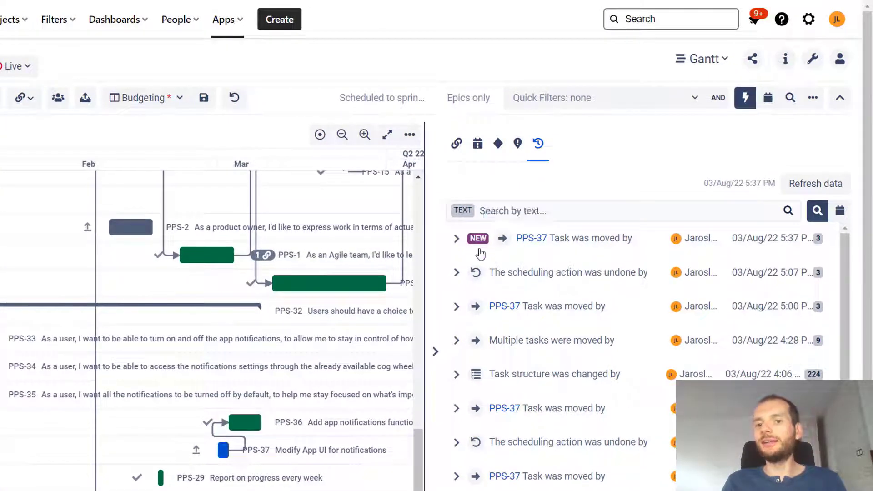
mouse_move(479, 242)
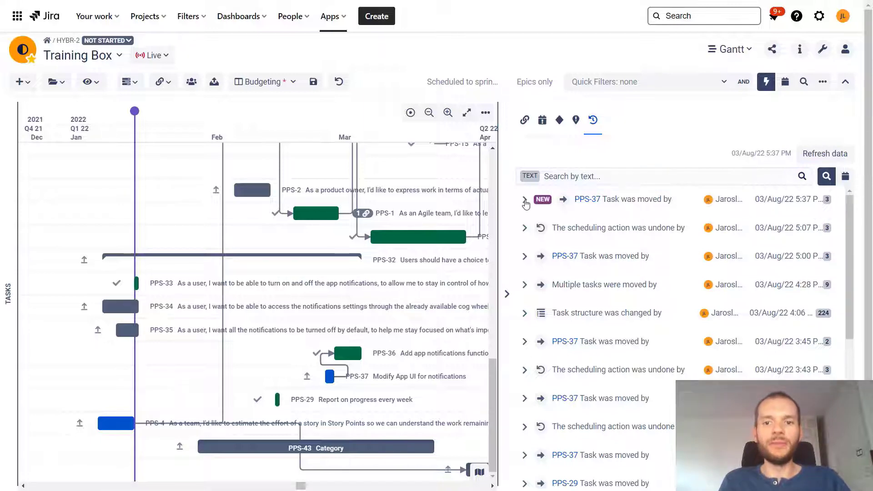
left_click(525, 202)
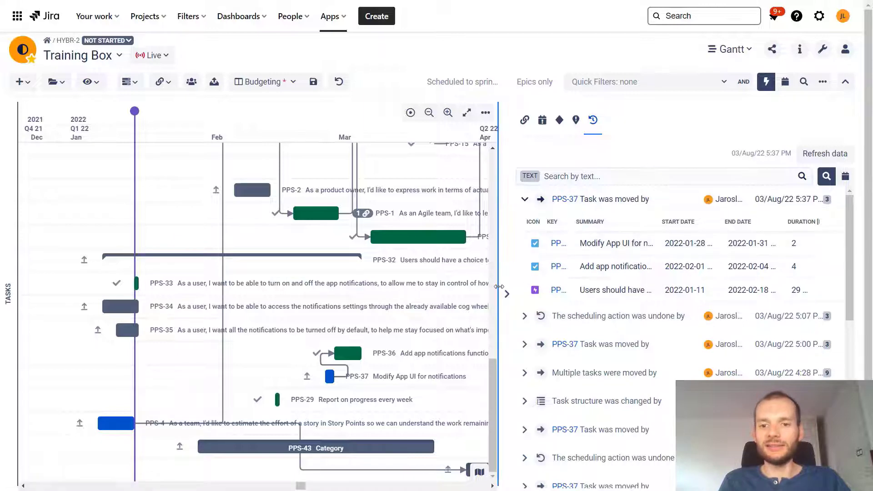
- Widen the infobar, locate PPS-37 on the Gantt from its history record, and collapse the entry
left_click_drag(500, 287, 336, 284)
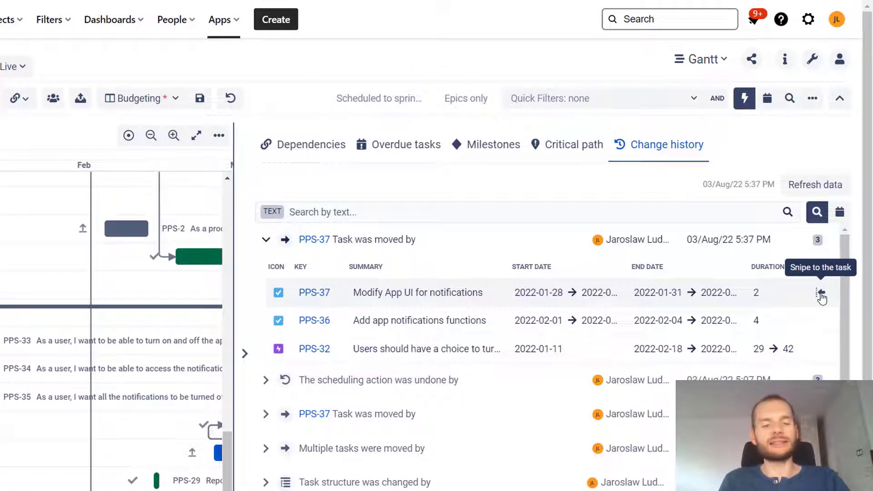
left_click(821, 294)
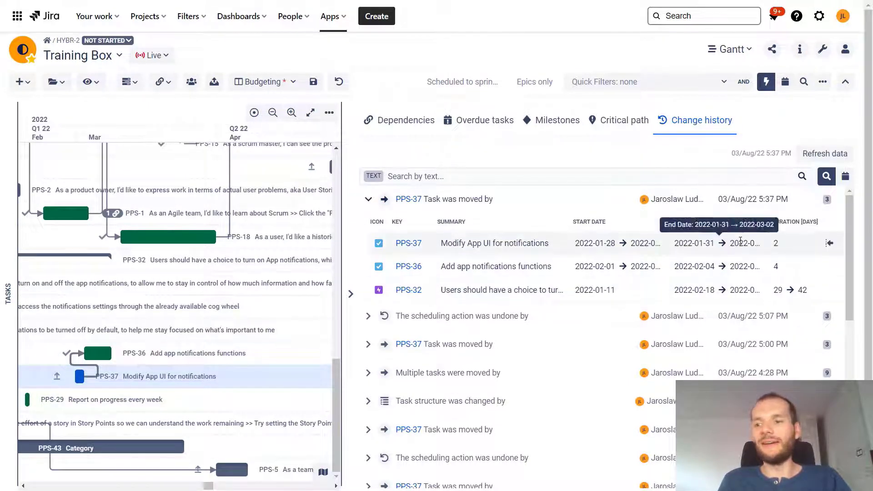
left_click(368, 199)
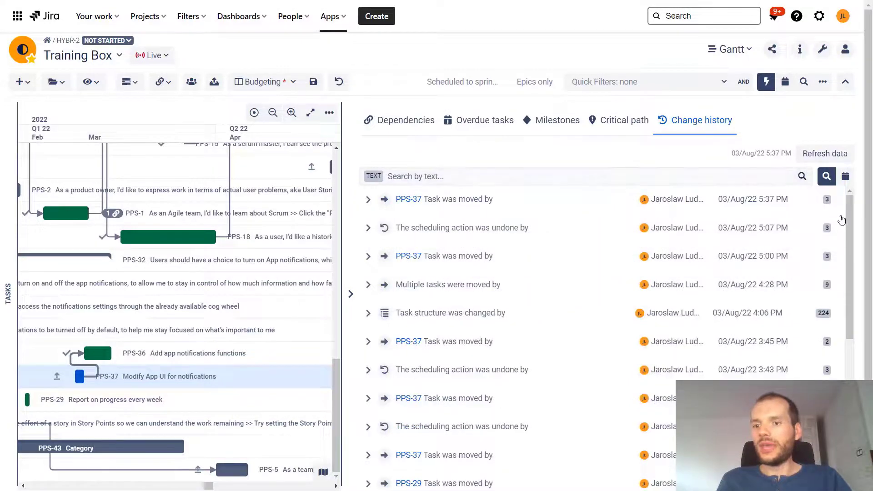
- Scan the change history list and search it for the text "Instru"
scroll(420, 338, "down", 5)
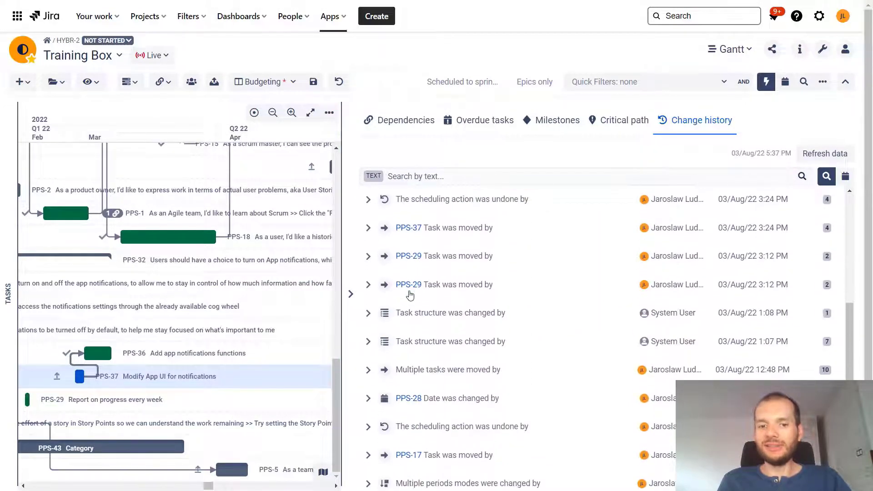
scroll(427, 386, "up", 5)
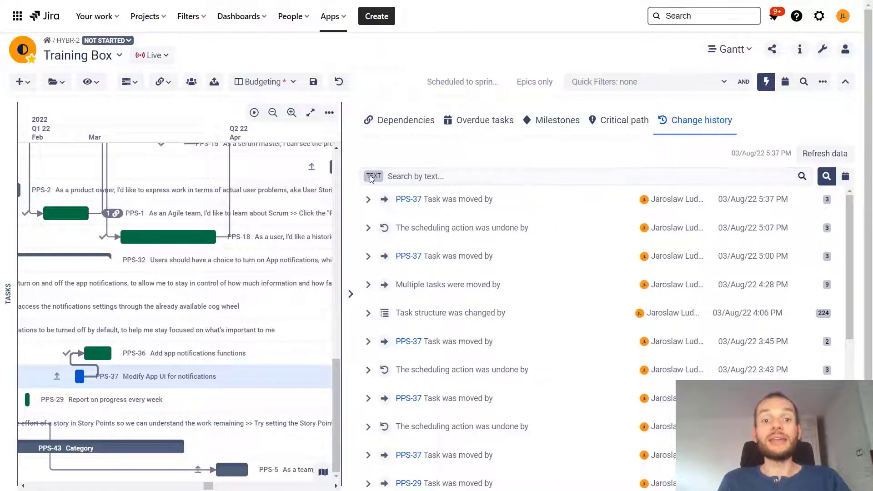
left_click(421, 177)
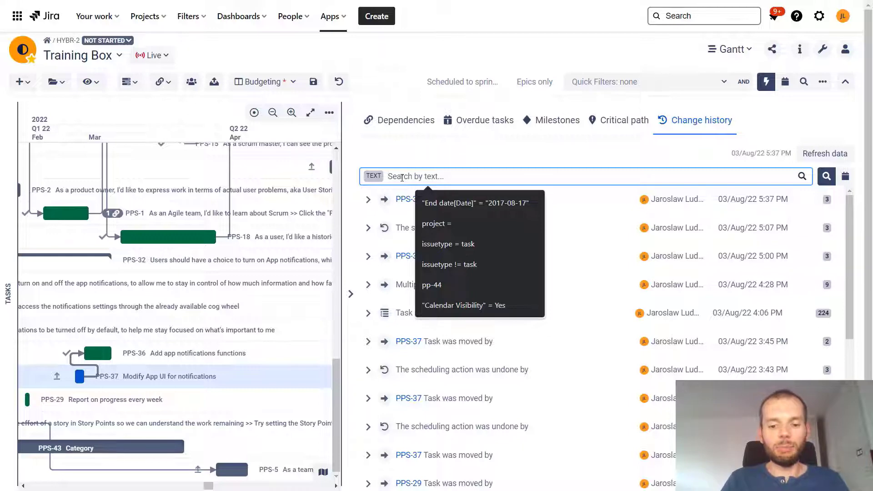
type("Instru")
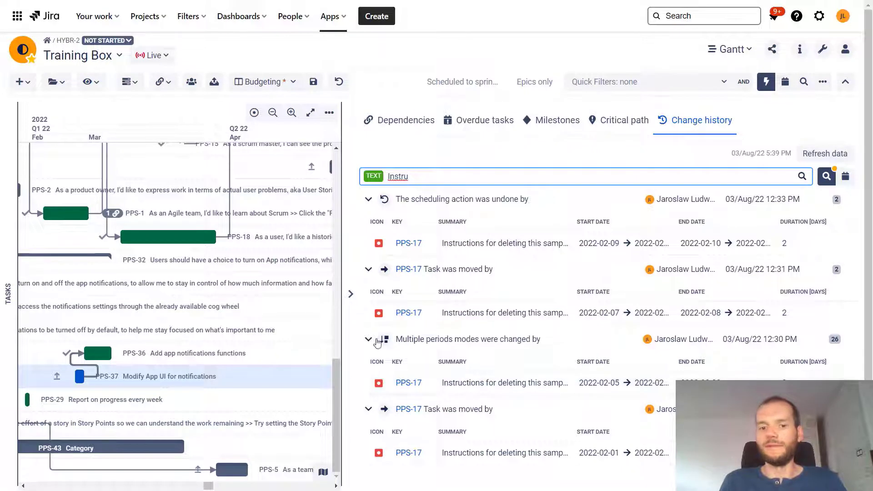
- Replace the change history search text with the task key PPS-20 and run the search
double_click(413, 177)
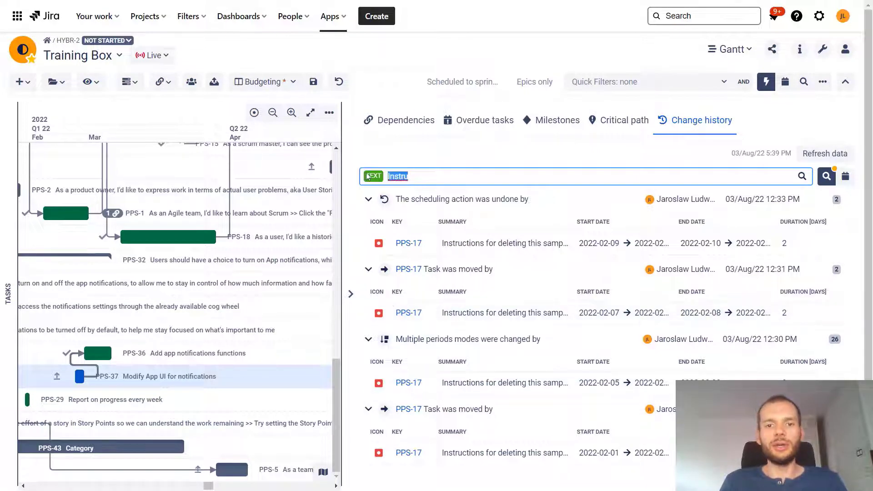
type("PP")
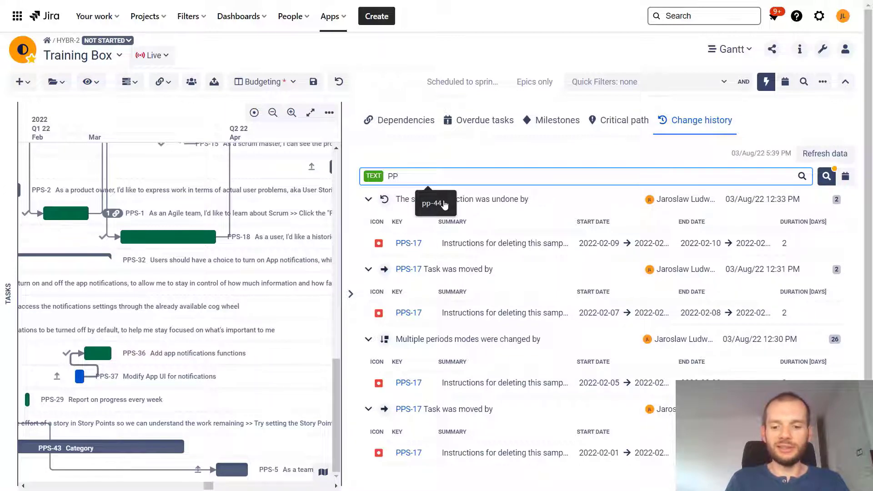
type("S-")
type("20")
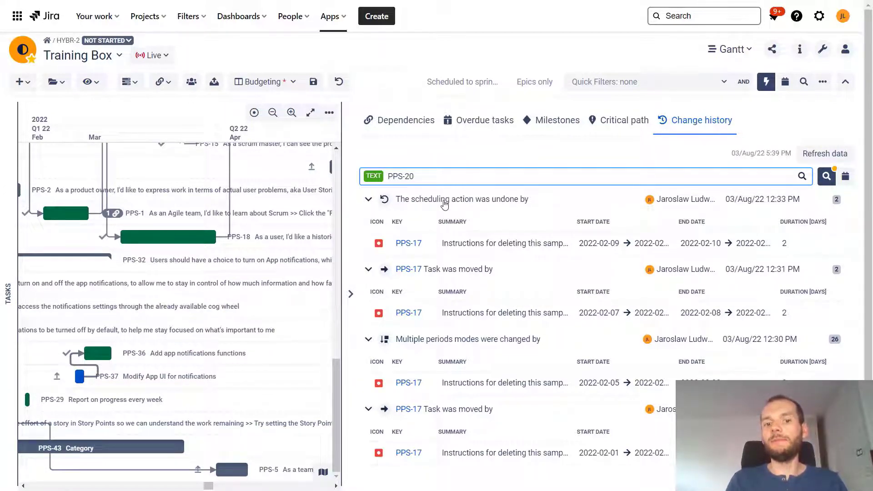
key("Return")
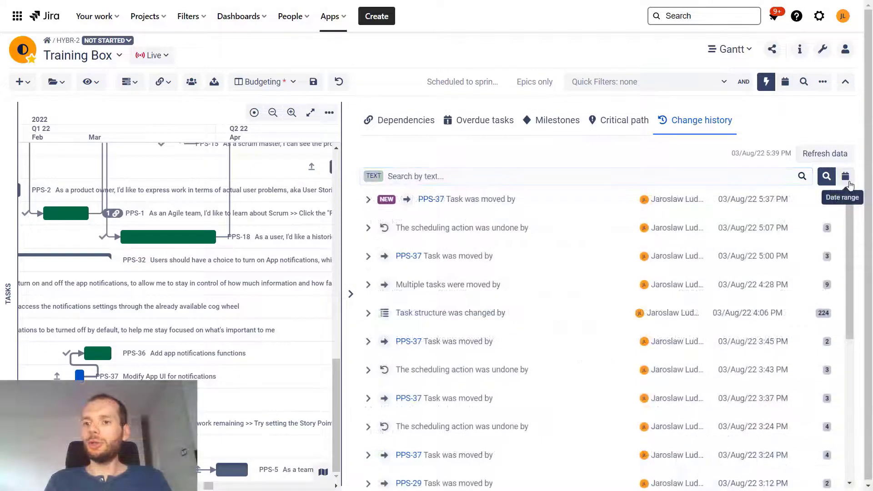
- Filter the change history by a date range from 01/Aug/22 to 02/Aug/22
left_click(847, 181)
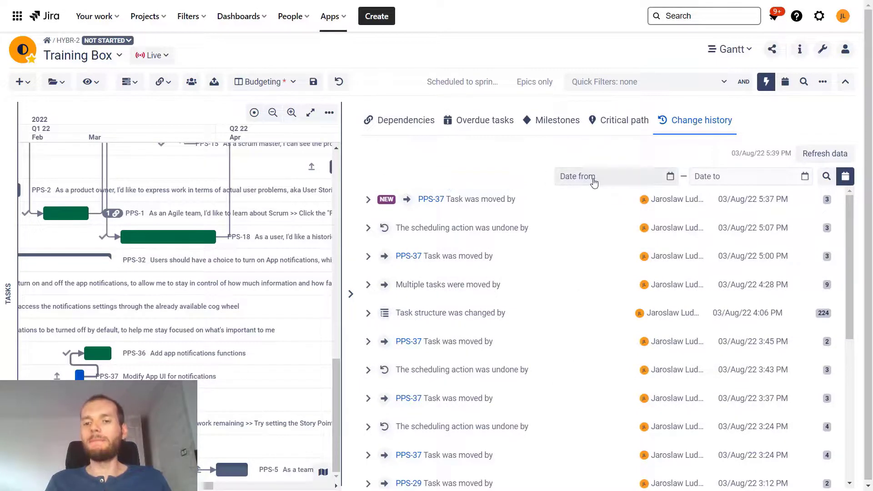
left_click(590, 183)
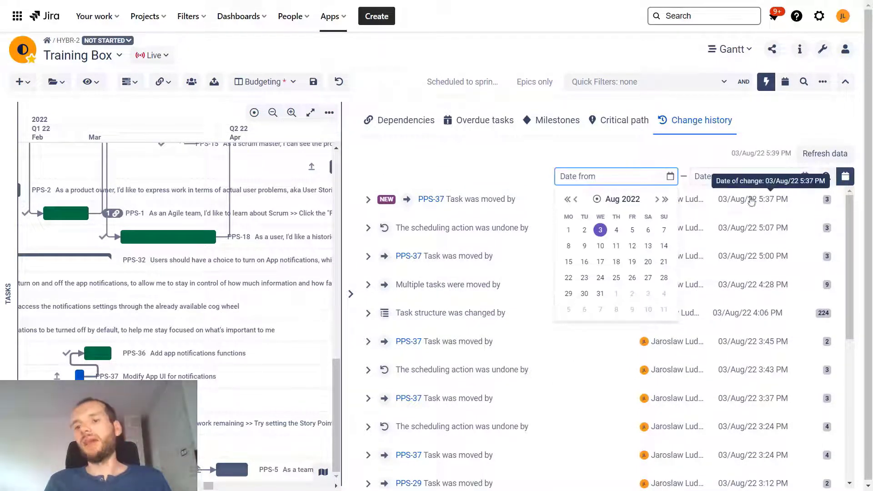
left_click(698, 151)
scroll(743, 230, "down", 7)
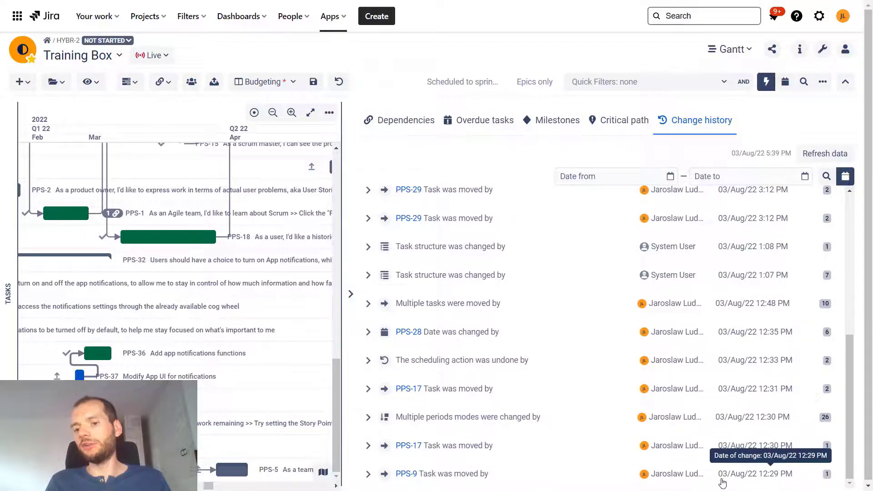
scroll(705, 429, "up", 8)
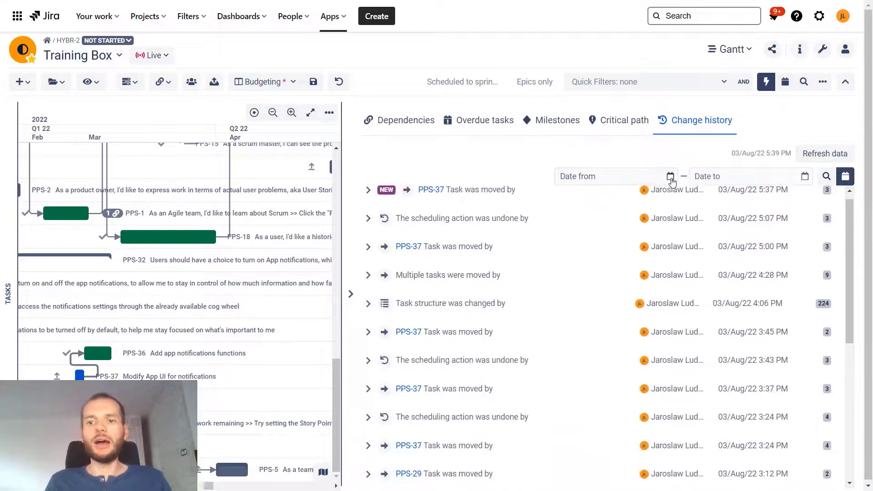
left_click(668, 177)
left_click(569, 230)
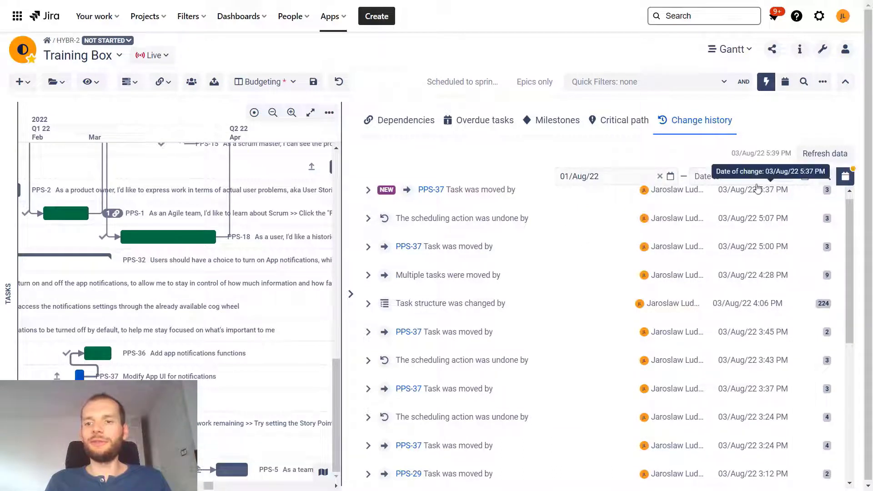
left_click(755, 182)
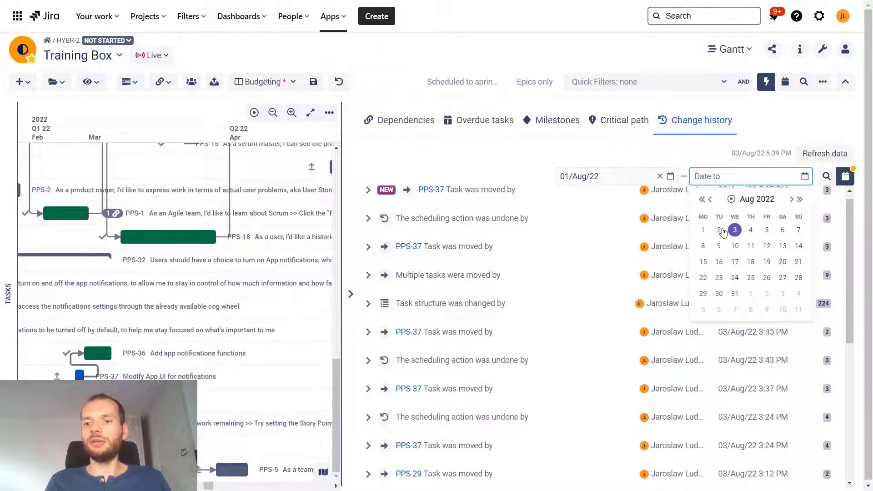
left_click(722, 231)
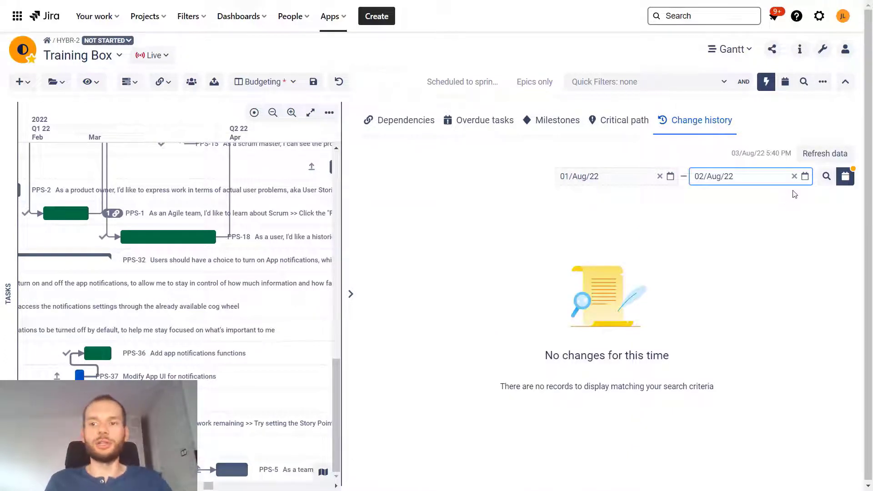
- Change the end of the change history date range to 04/Aug/22 and scan the matching records
left_click(805, 177)
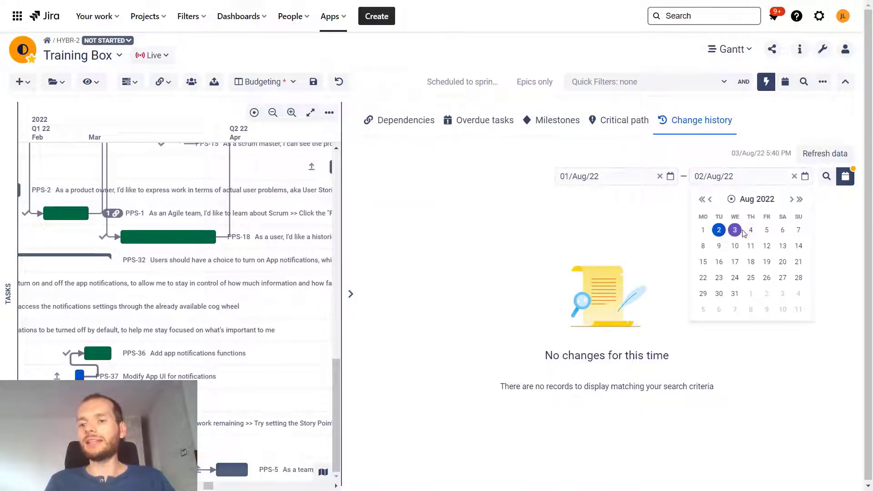
left_click(756, 232)
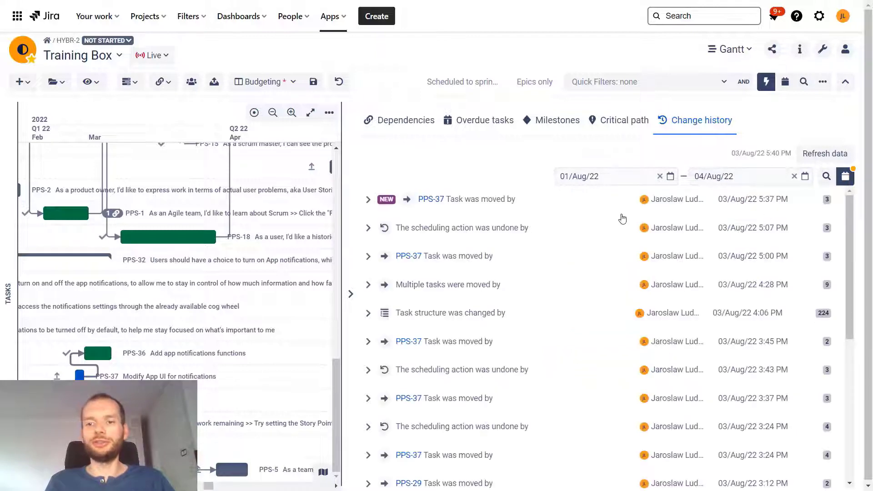
scroll(587, 254, "down", 10)
scroll(594, 265, "up", 8)
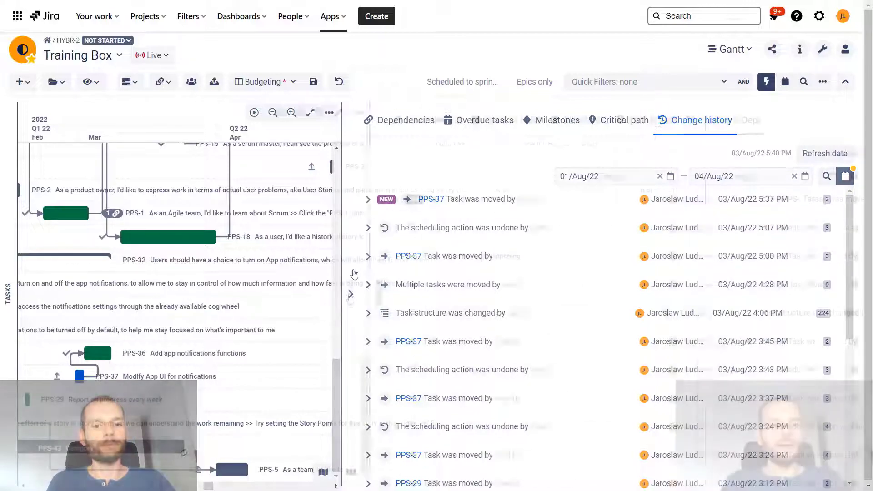
left_click(350, 293)
scroll(371, 316, "up", 5)
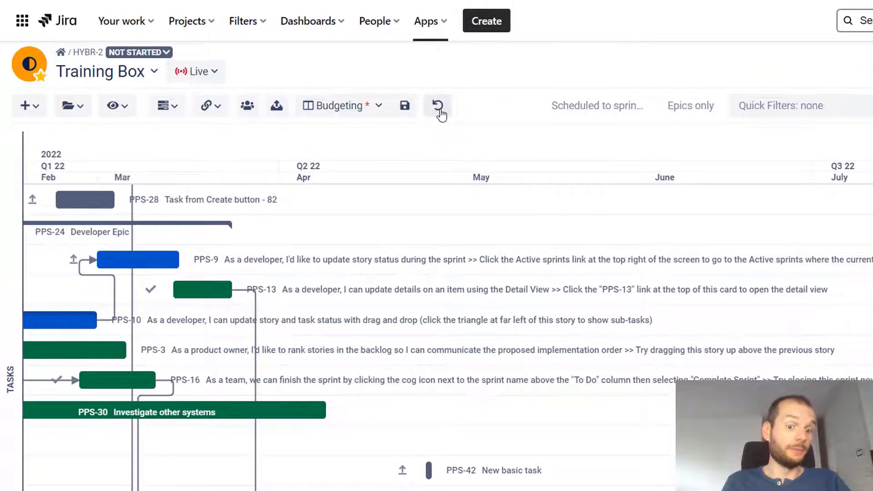
left_click(439, 110)
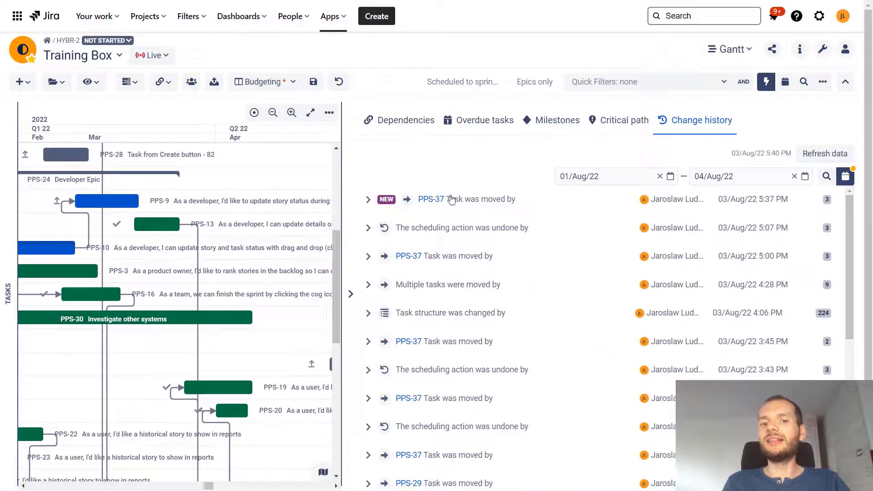
- Expand the newest PPS-37 move record and locate PPS-37 on the Gantt timeline
left_click(368, 200)
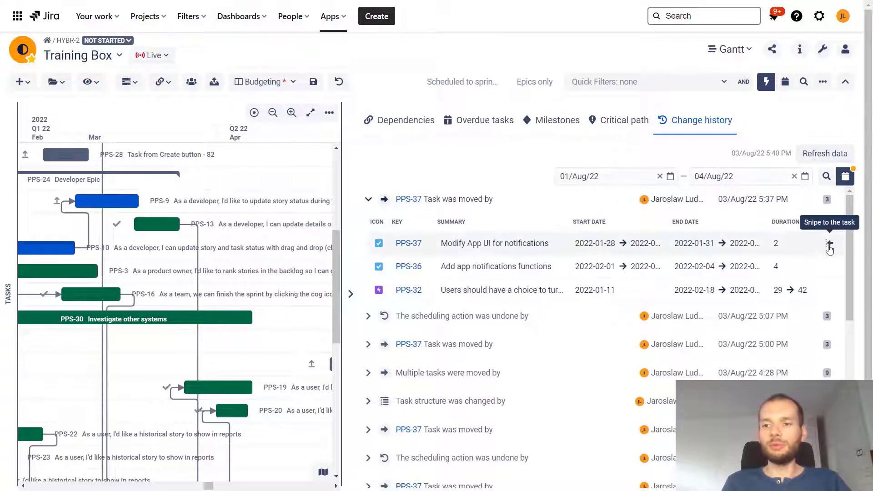
left_click(830, 246)
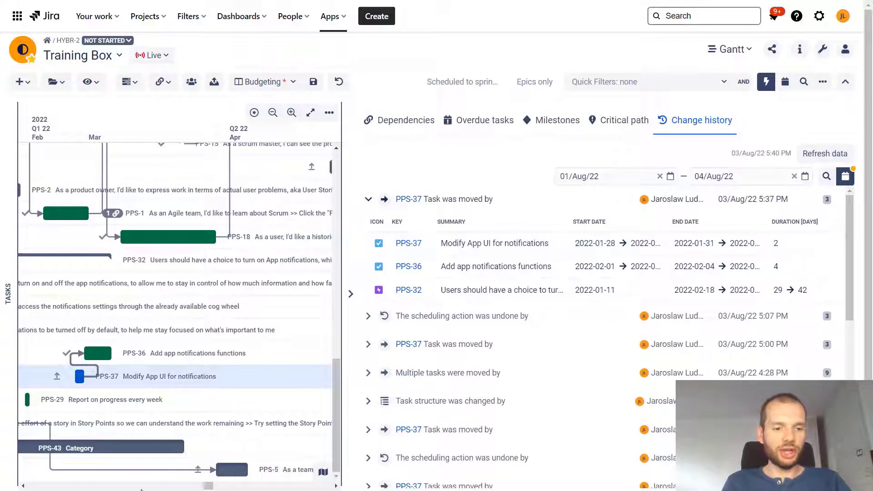
left_click_drag(212, 486, 207, 487)
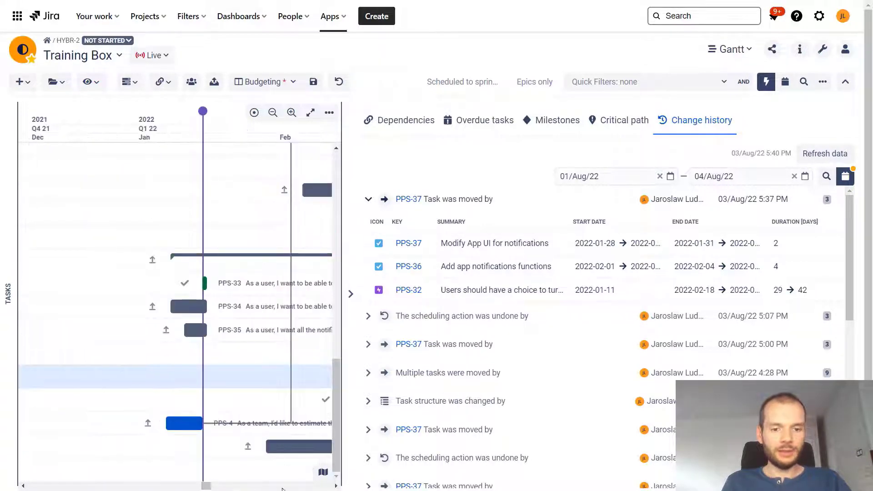
left_click(336, 486)
left_click(337, 487)
left_click(337, 486)
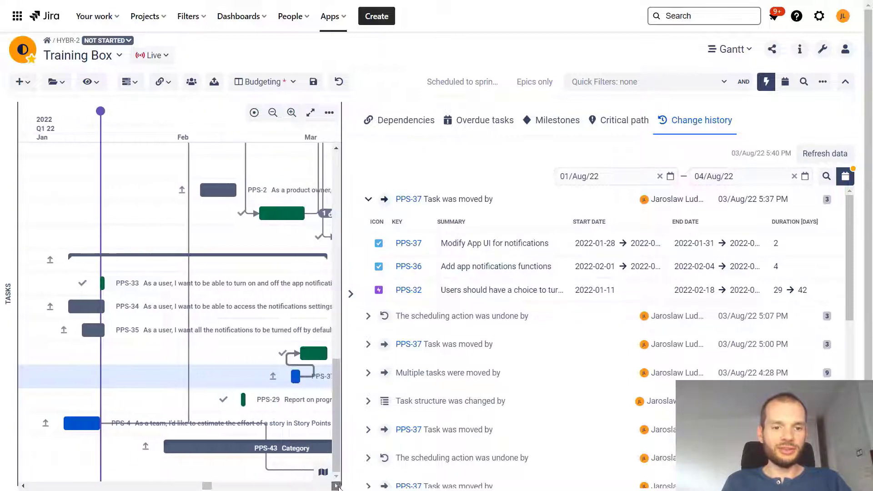
left_click(338, 487)
- Undo the last move of PPS-37 and check the task's dates on the Gantt
left_click(339, 82)
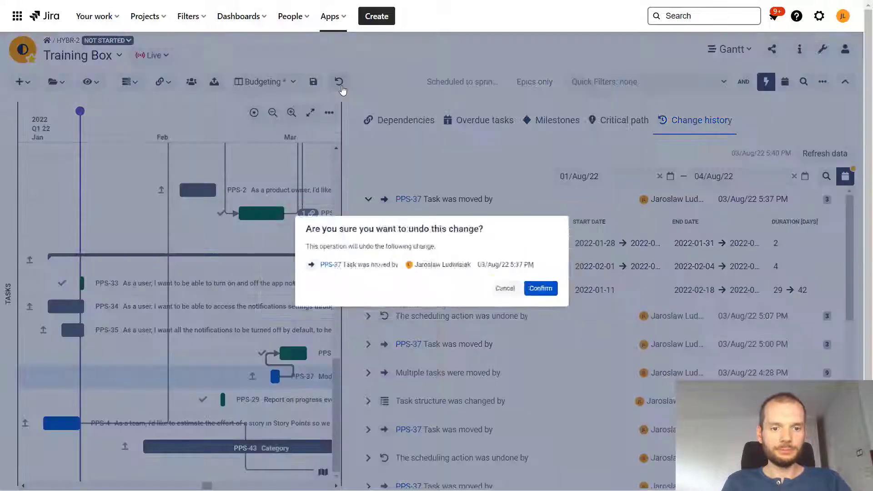
left_click(572, 296)
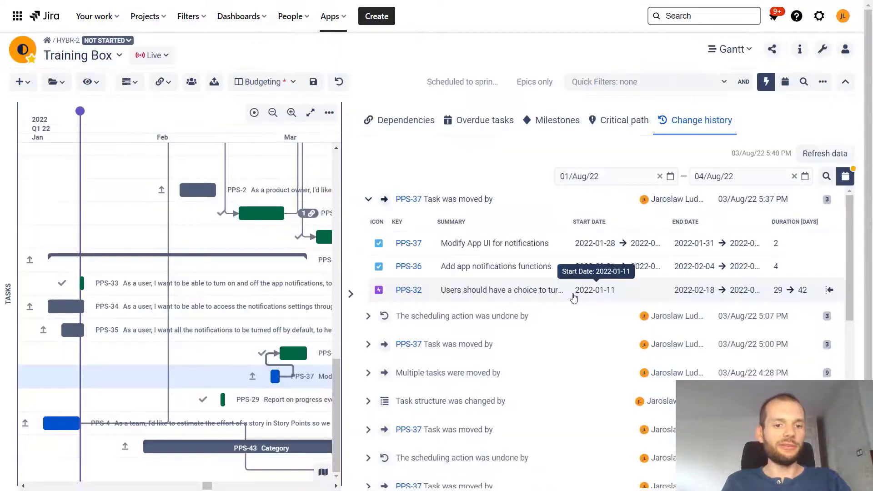
mouse_move(140, 378)
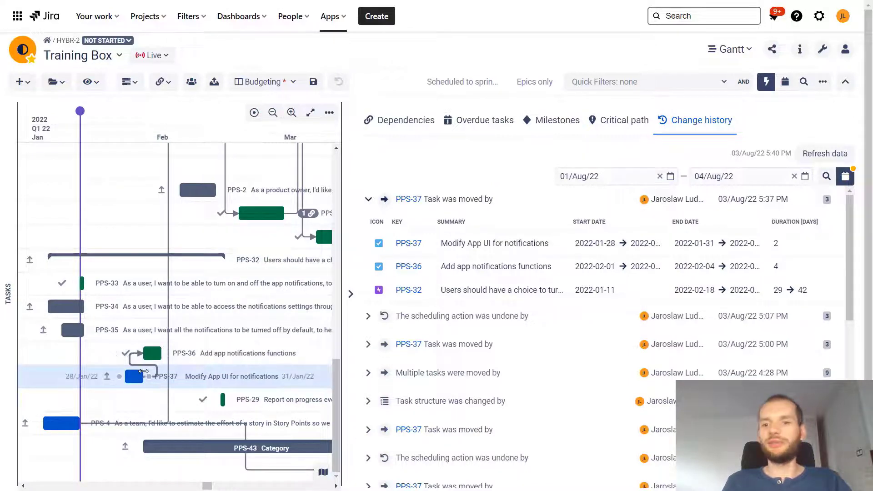
- Refresh the change history with the date range cleared, and collapse the expanded PPS-37 move record
left_click(836, 156)
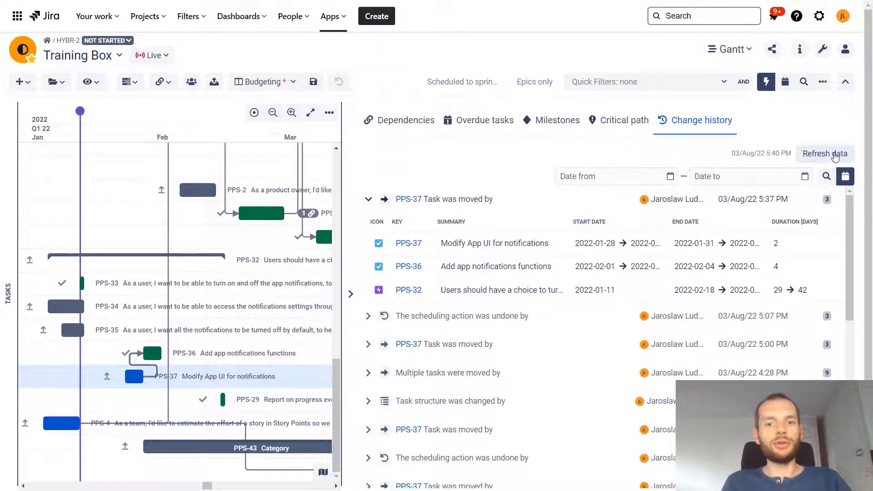
mouse_move(382, 202)
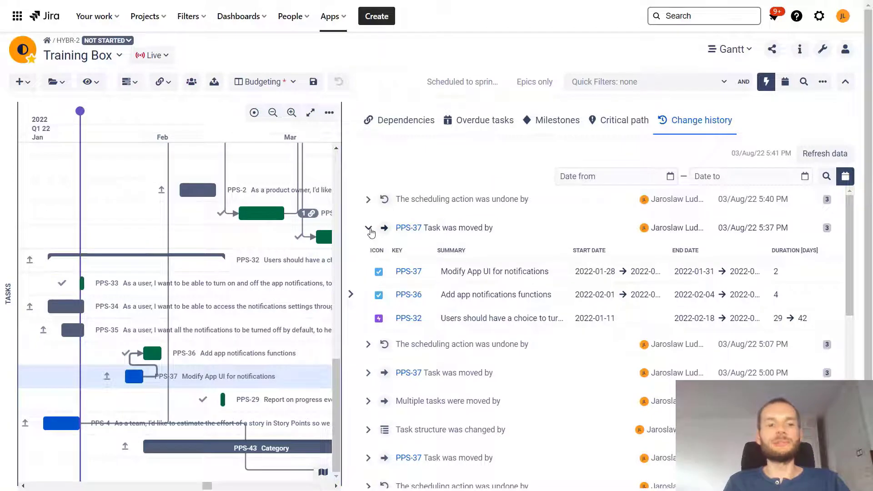
left_click(369, 228)
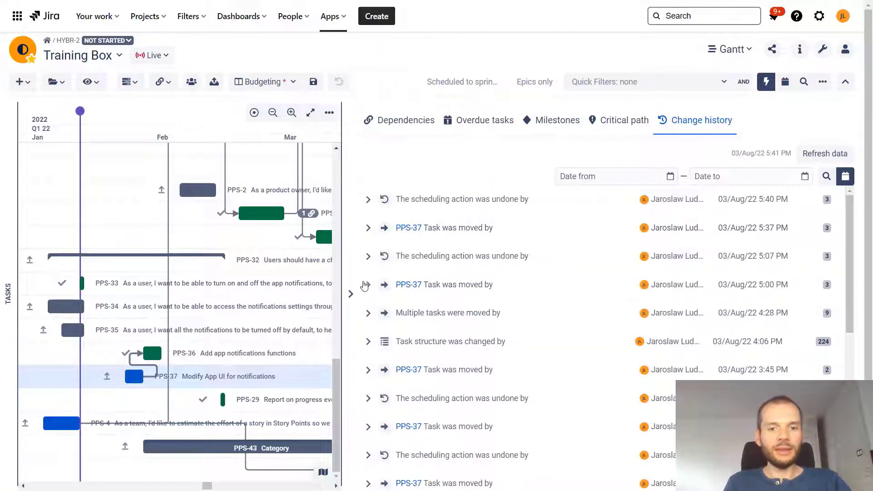
- Open the change history of task PPS-36 from its details on the Gantt, and show the applied text filter
left_click(353, 295)
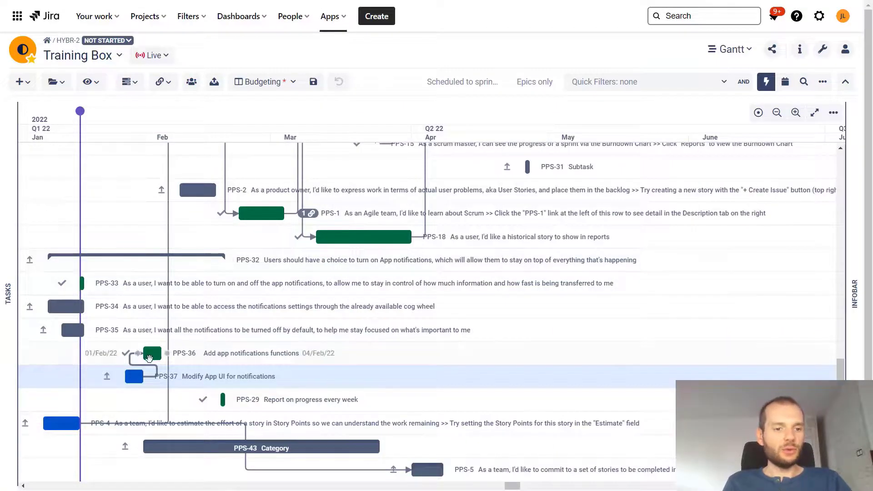
left_click(151, 354)
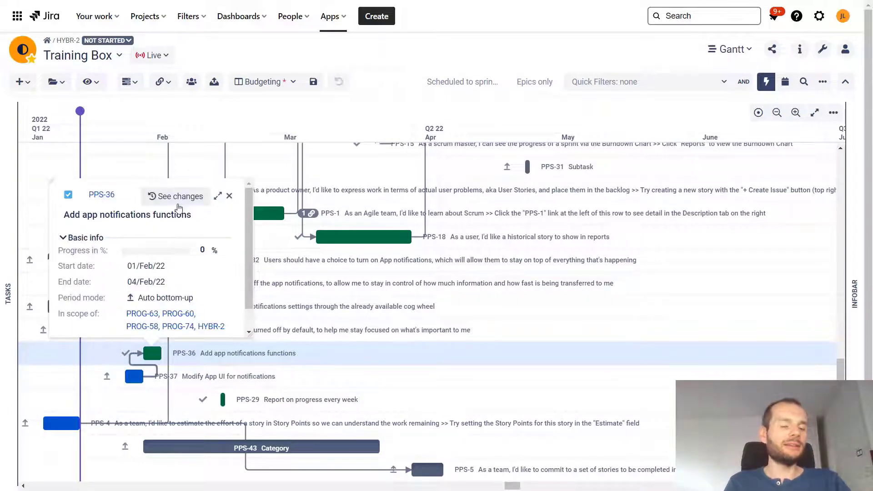
left_click(178, 200)
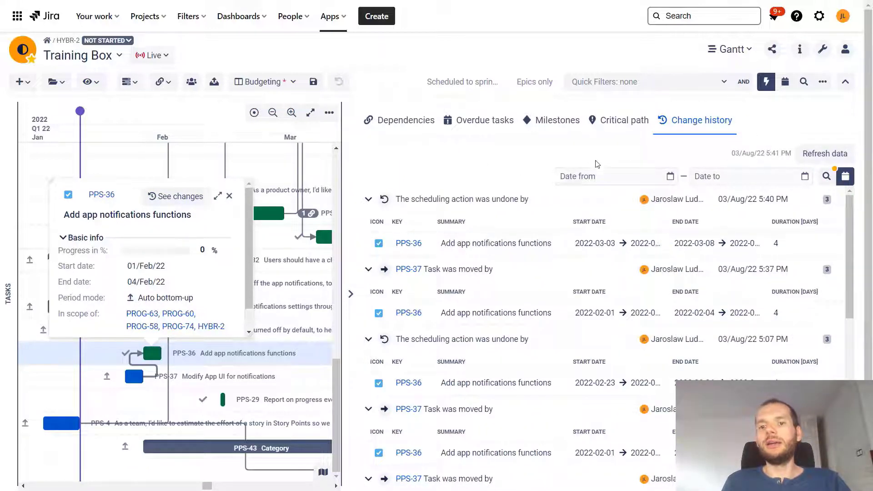
left_click(827, 178)
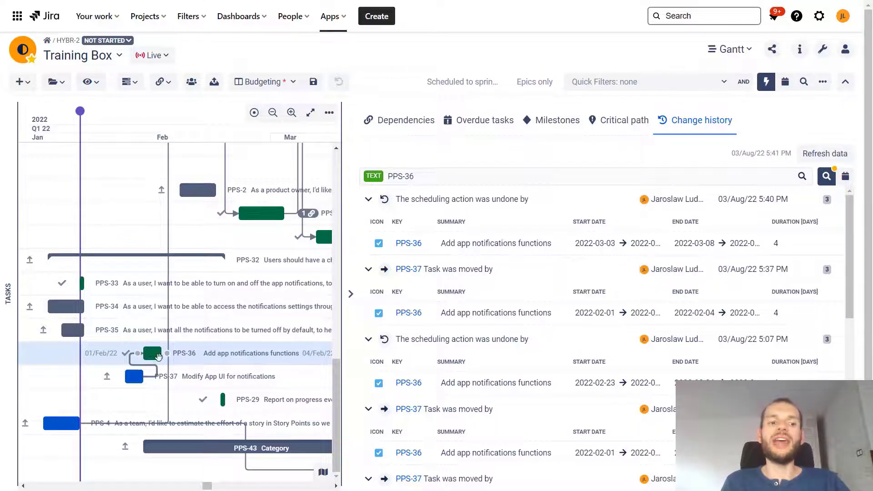
- Clear the PPS-36 text filter and scan the full change history list
left_click(834, 171)
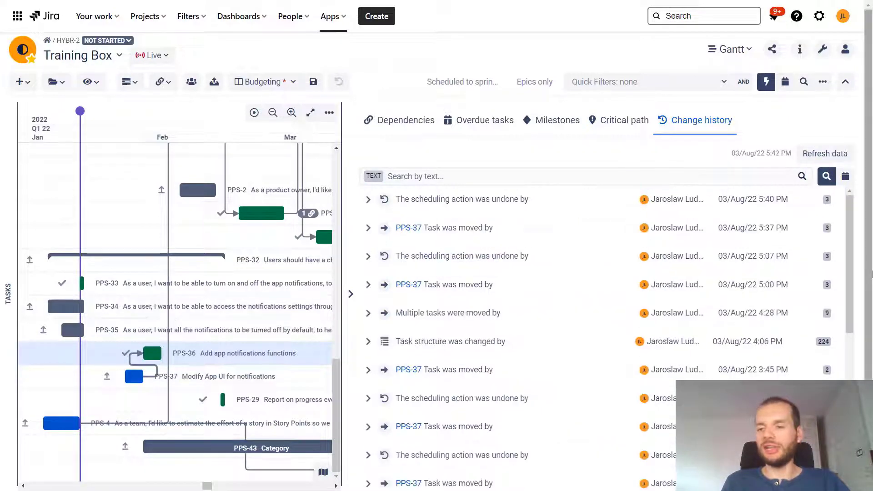
left_click_drag(853, 235, 857, 277)
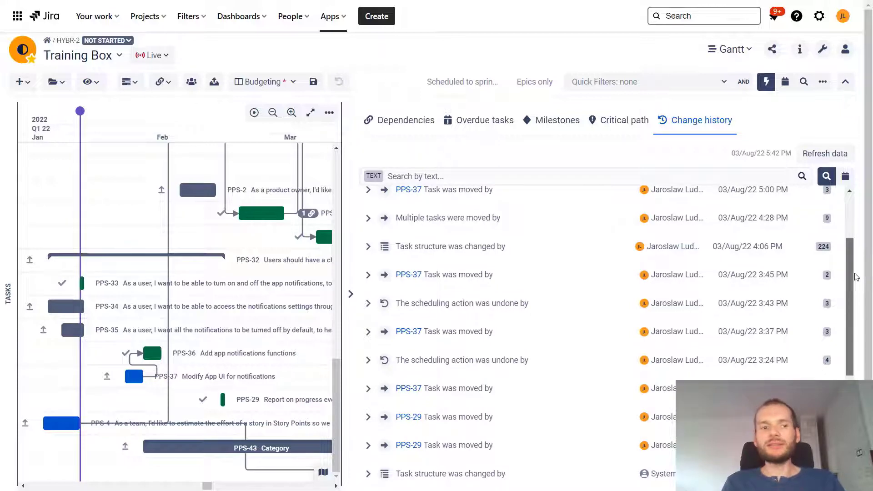
left_click_drag(857, 277, 854, 235)
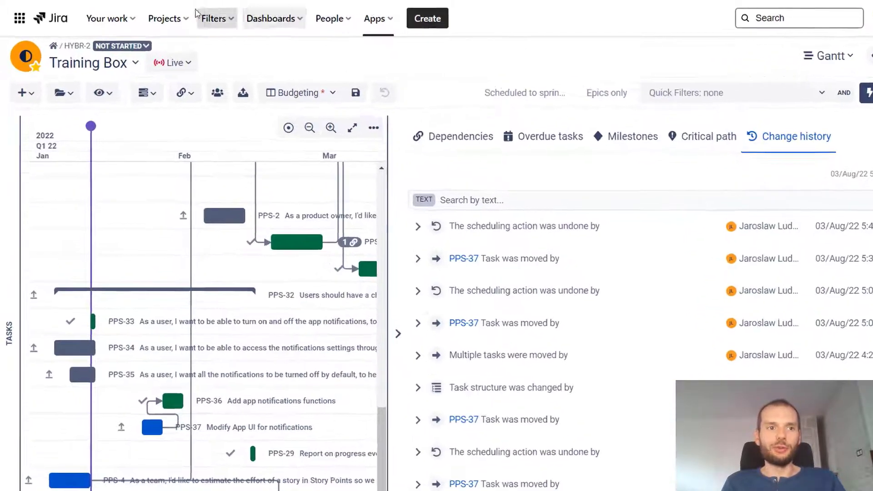
- View the Live and scenario options of Training Box, and return to the change history list
left_click(152, 55)
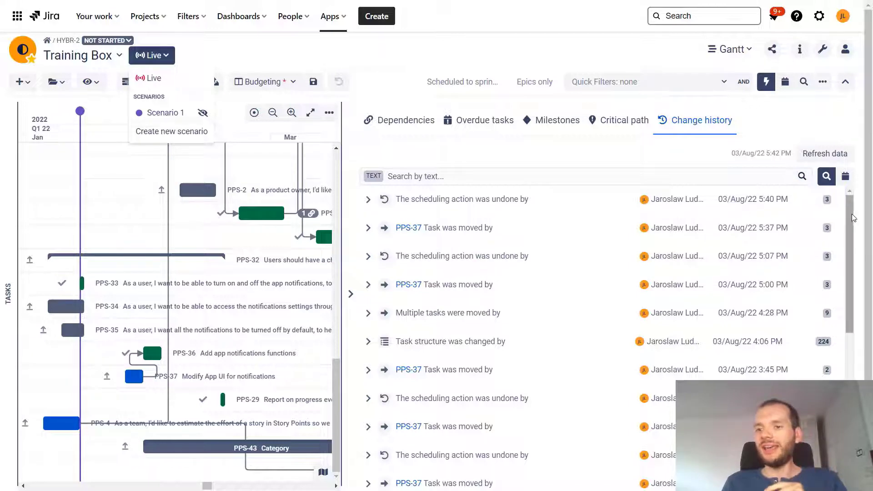
left_click_drag(851, 220, 854, 201)
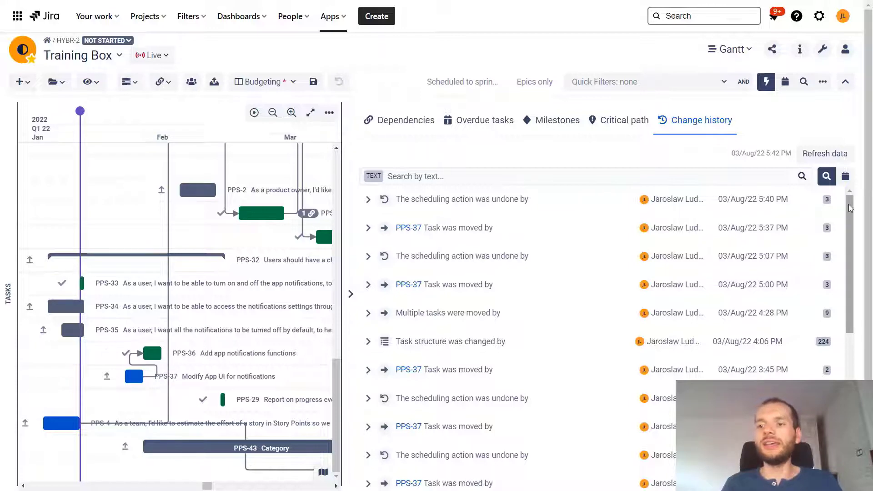
scroll(855, 228, "down", 1)
left_click_drag(856, 232, 849, 210)
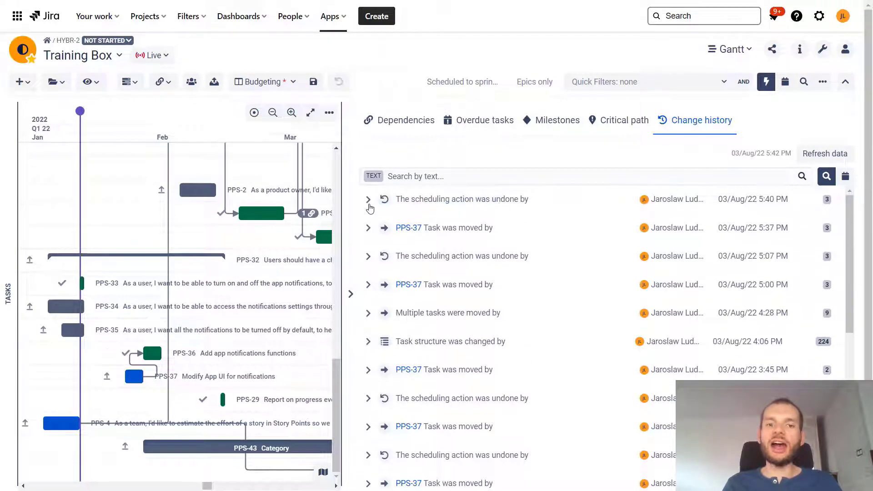
- Expand the newest undo record to examine its task changes, and collapse it
left_click(368, 200)
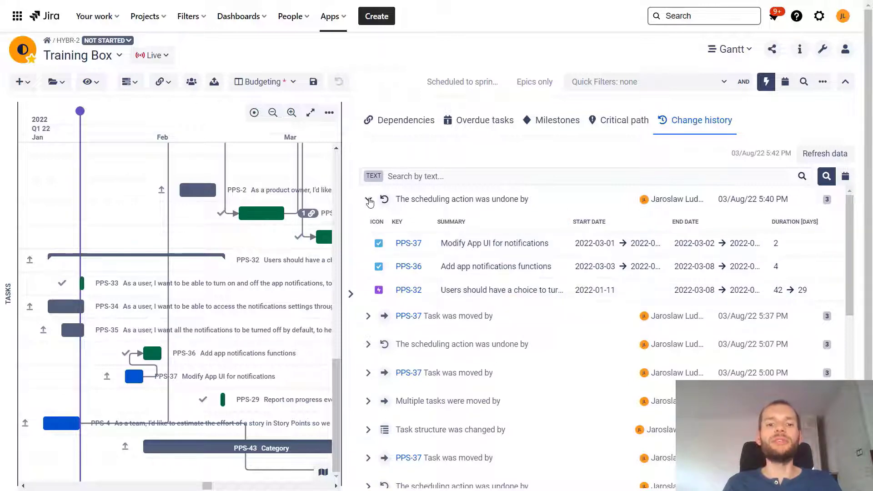
left_click(369, 200)
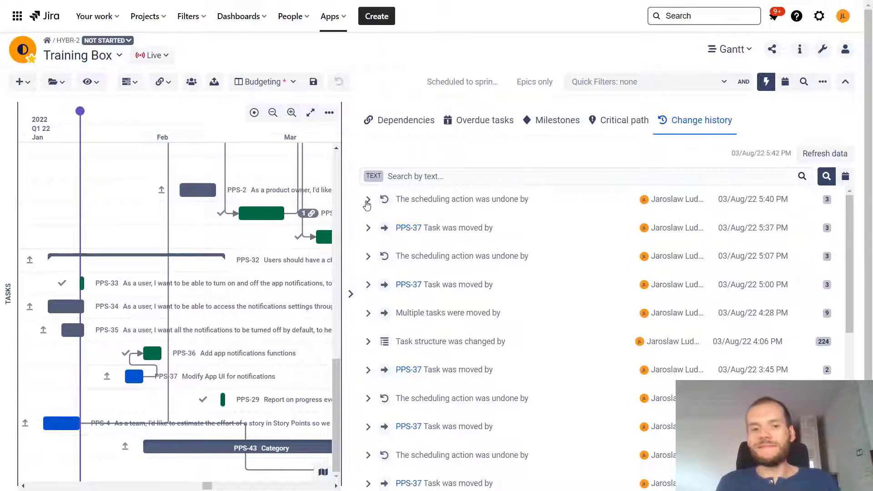
- Hide the infobar and show the Gantt with the Resolved quick filter applied
left_click(351, 294)
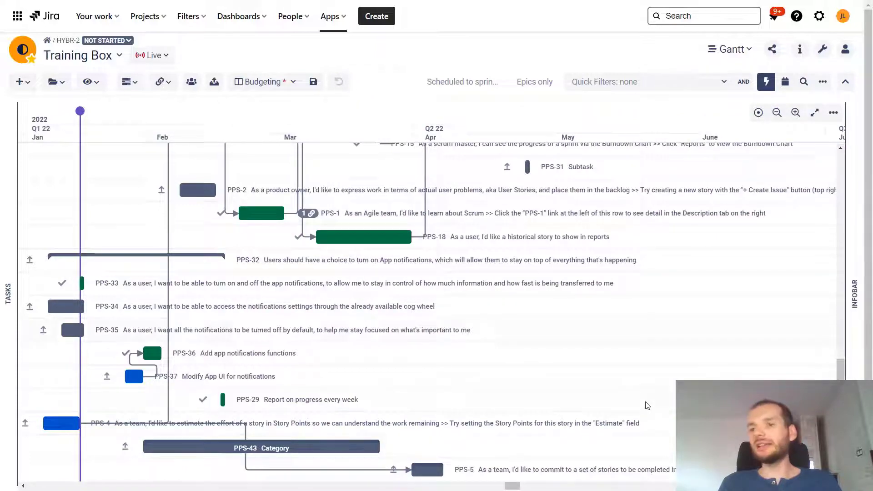
scroll(645, 400, "up", 3)
scroll(645, 394, "up", 5)
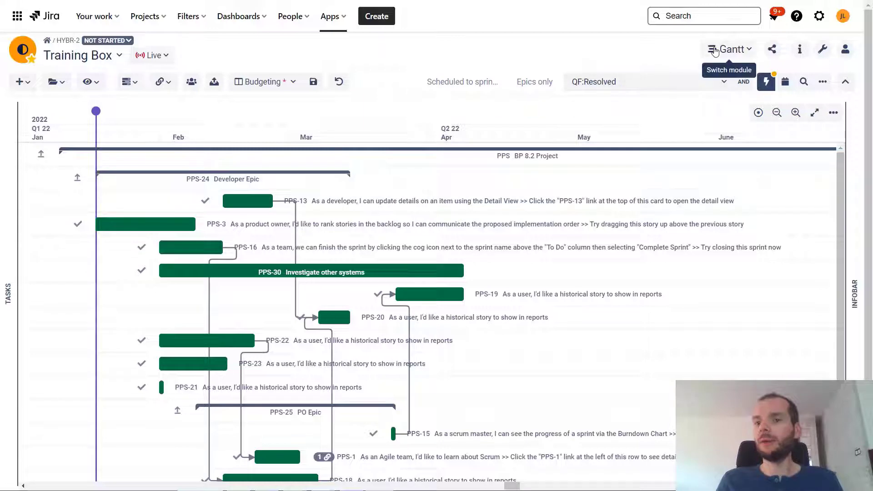
- Select PPS-13, PPS-3 and PPS-16 together and move them later so that PPS-3 starts on 12/Feb/22
left_click(498, 202)
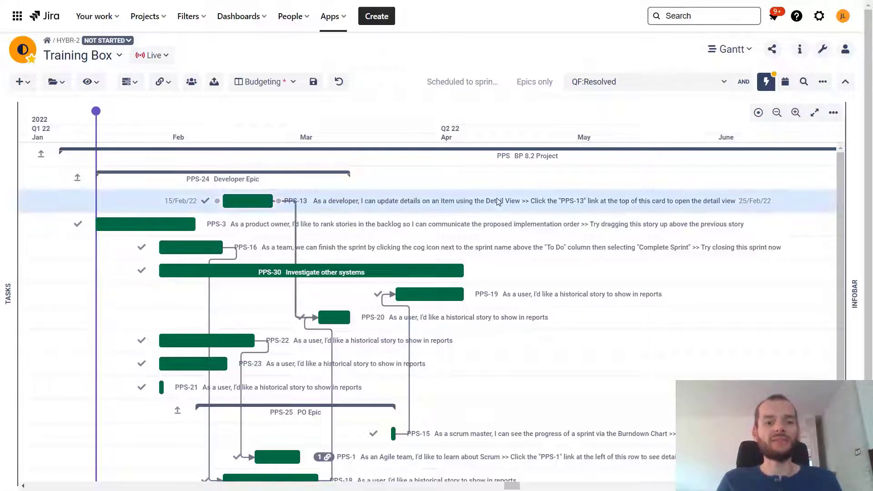
left_click(498, 227, "ctrl")
left_click(500, 246, "ctrl")
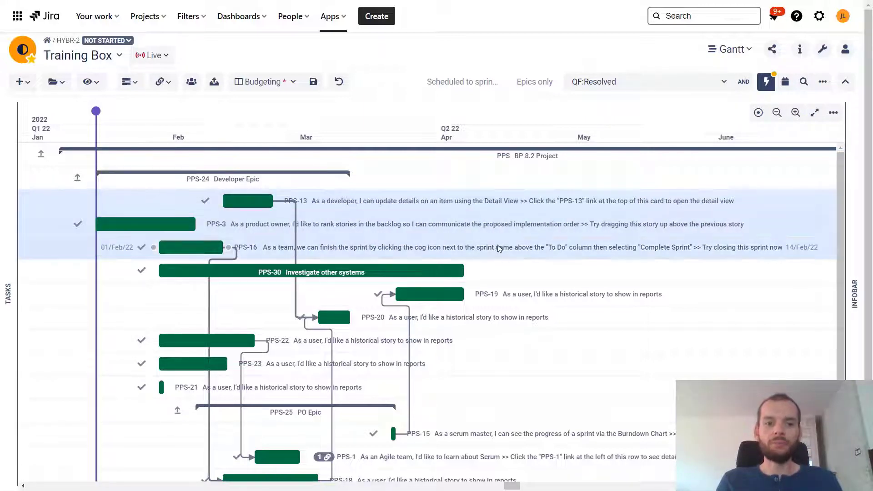
left_click_drag(165, 223, 274, 221)
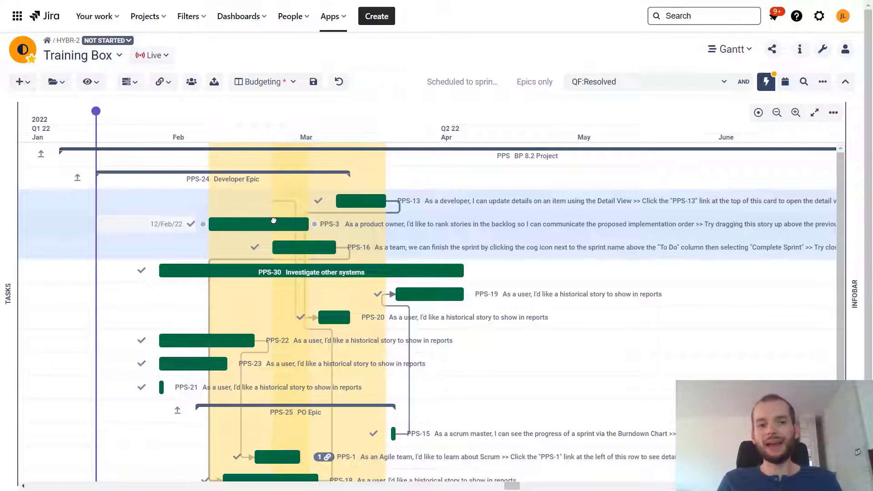
left_click_drag(274, 221, 274, 221)
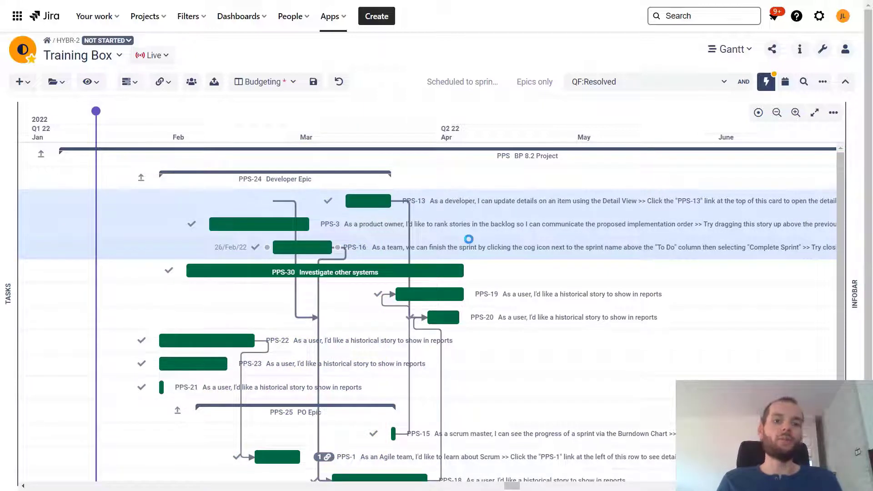
scroll(310, 198, "down", 3)
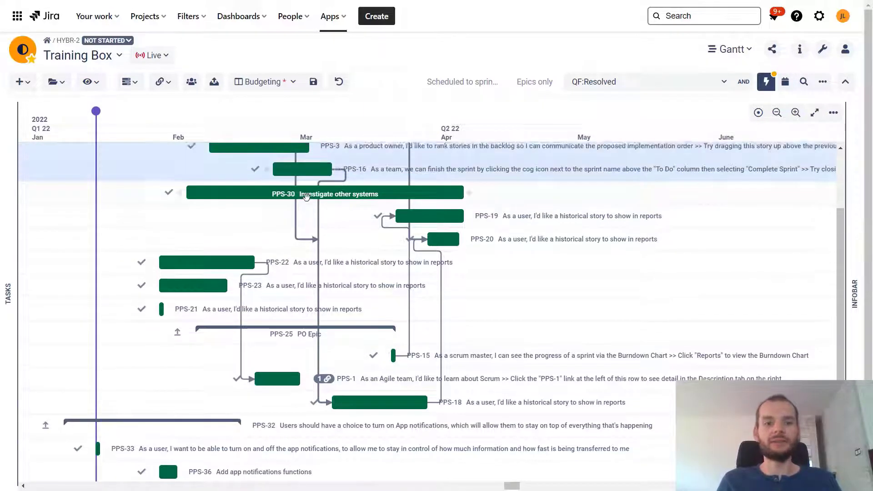
scroll(306, 197, "up", 1)
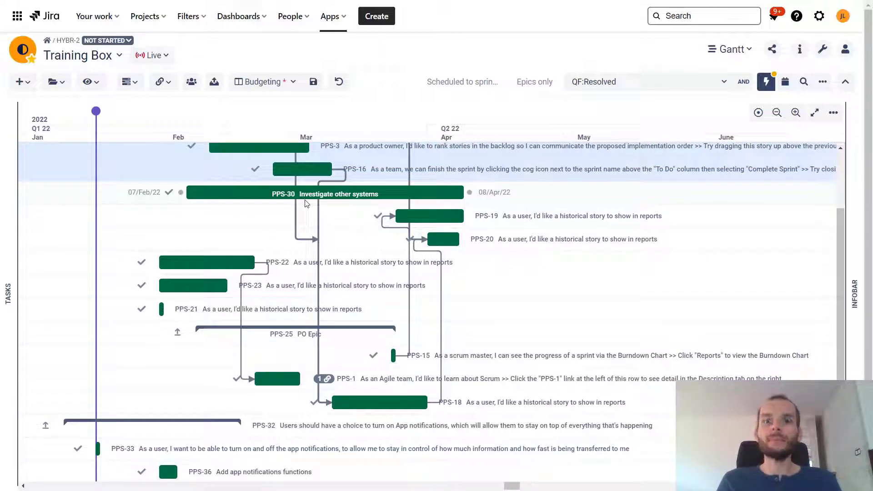
- Show the task list beside the Gantt and review the quick filter choices and the resolved tasks
left_click(6, 297)
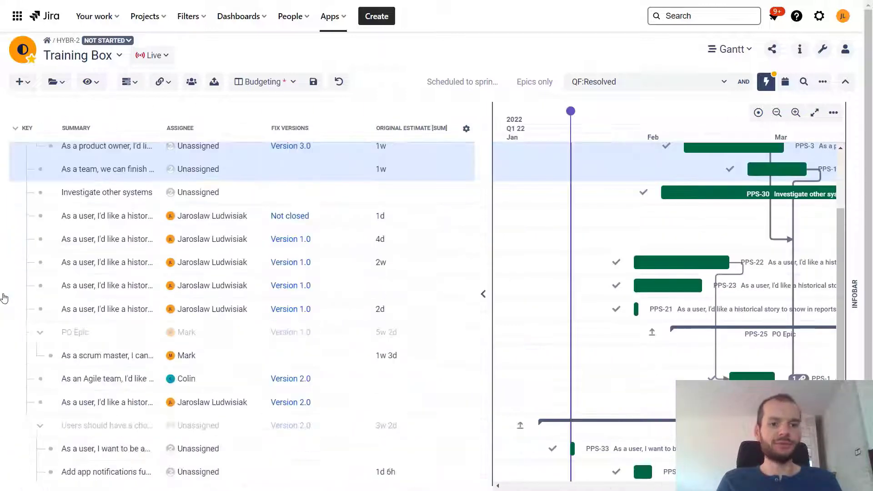
scroll(610, 250, "up", 3)
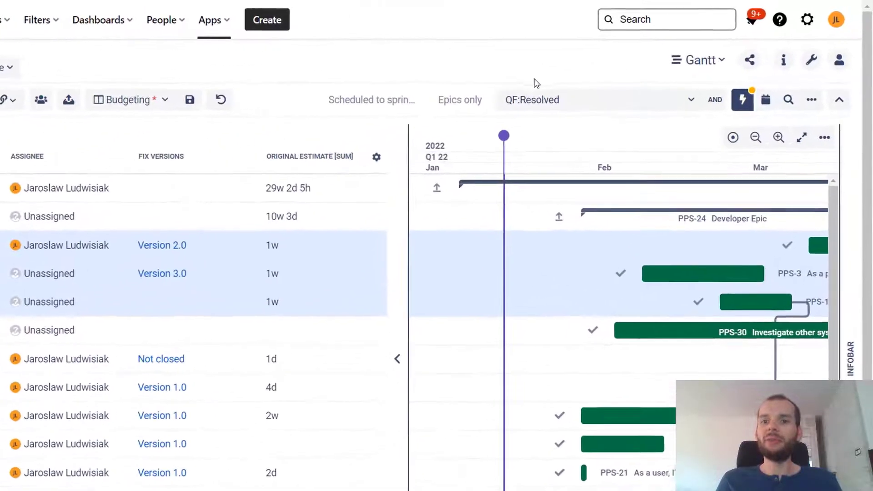
left_click(576, 109)
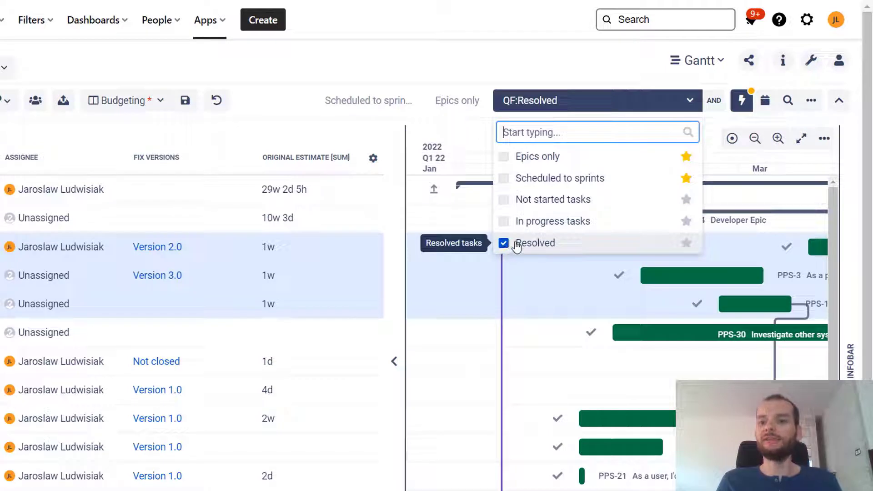
left_click(511, 50)
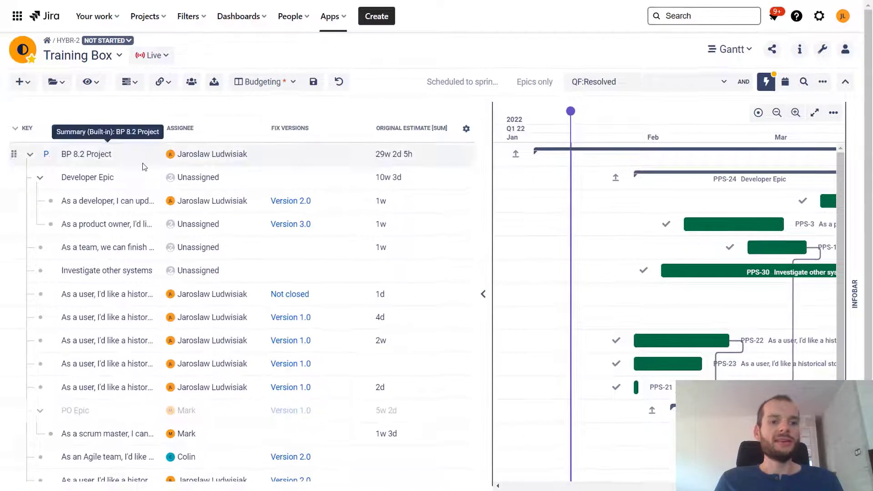
scroll(318, 236, "down", 2)
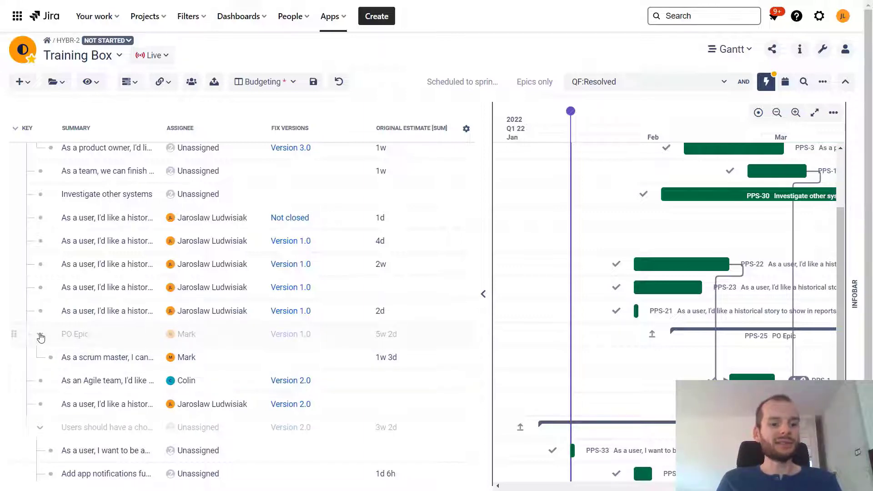
scroll(41, 338, "down", 1)
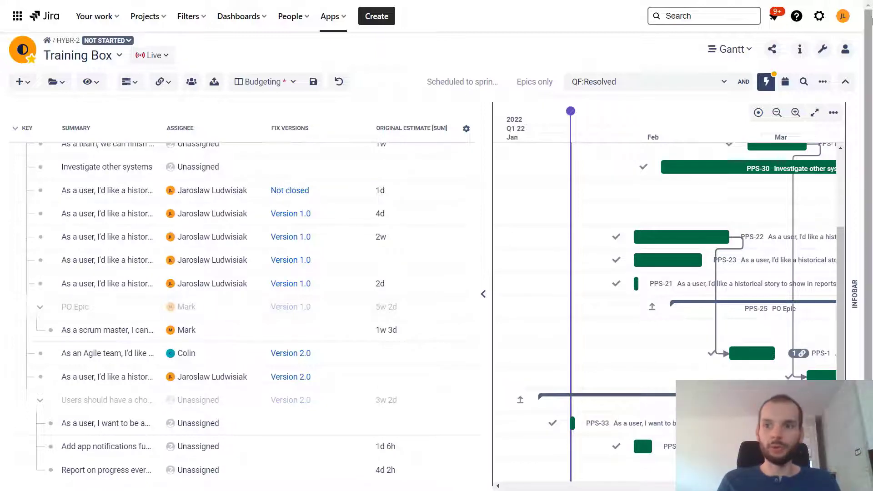
- Hide parent tasks through the filter options, view the module list, and turn parent task hiding off again
left_click(823, 81)
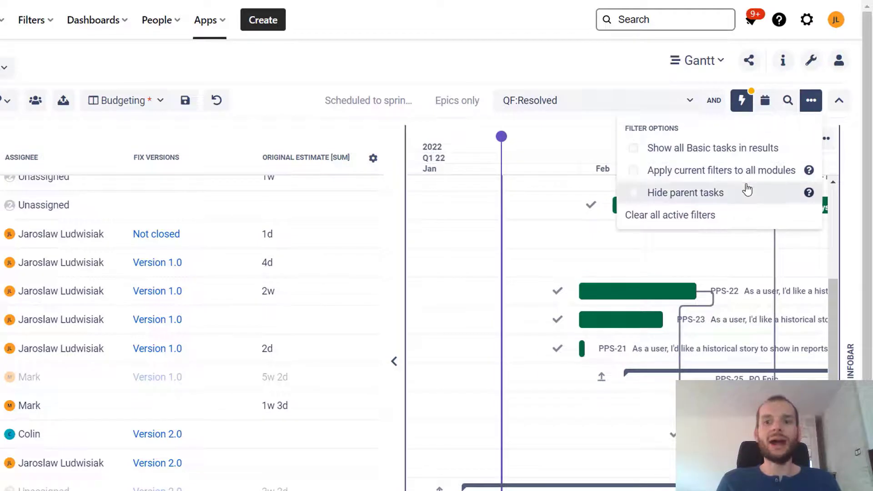
left_click(657, 199)
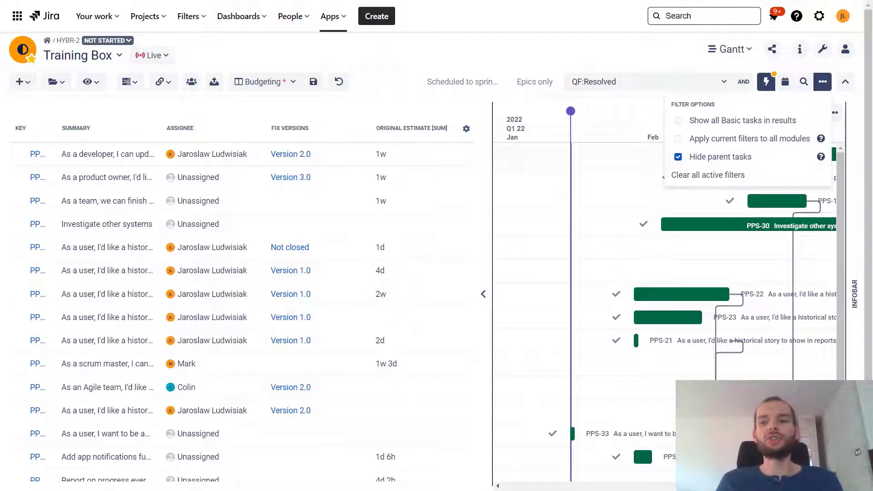
left_click(728, 49)
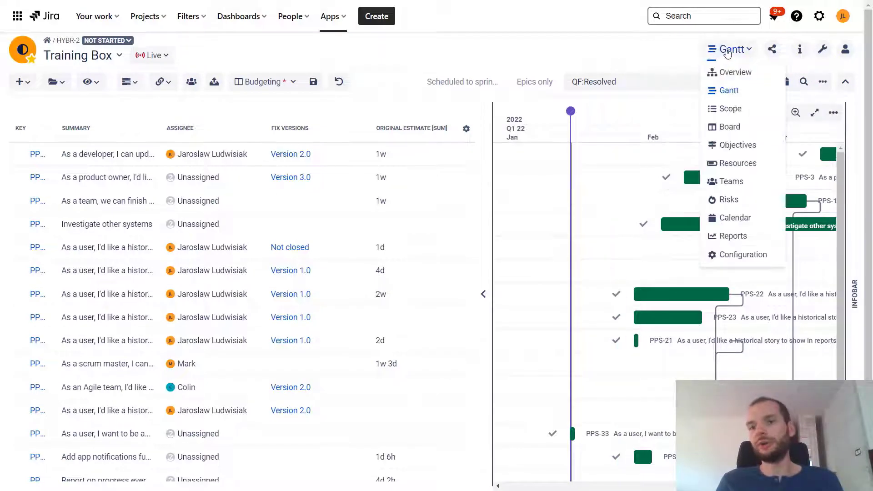
left_click(590, 42)
left_click(829, 82)
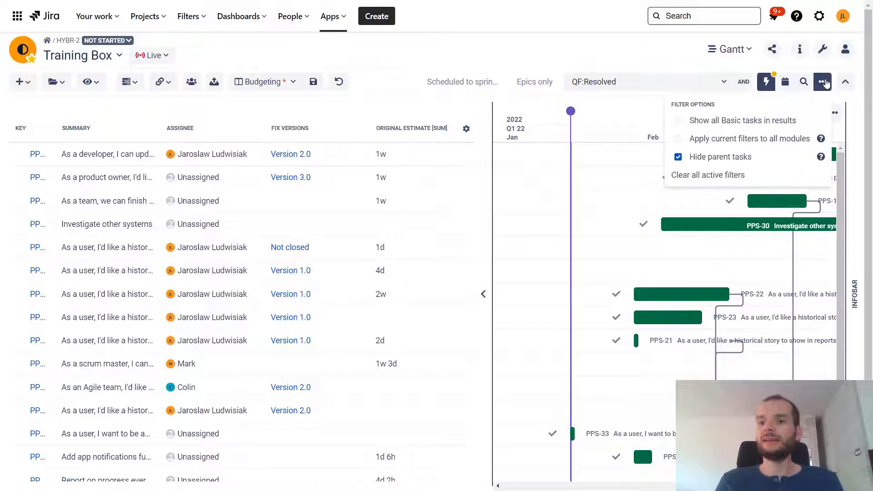
left_click(678, 158)
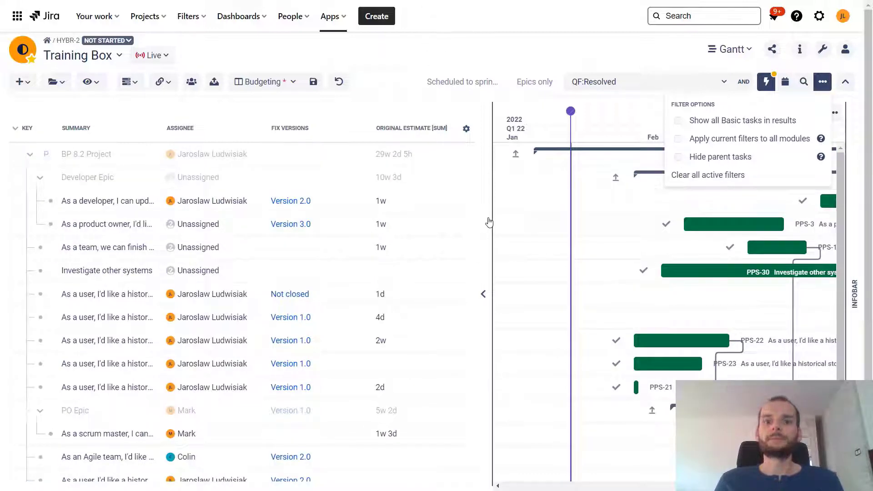
- Narrow the task list to widen the timeline, and view the options for adding tasks and scope
left_click_drag(496, 228, 385, 228)
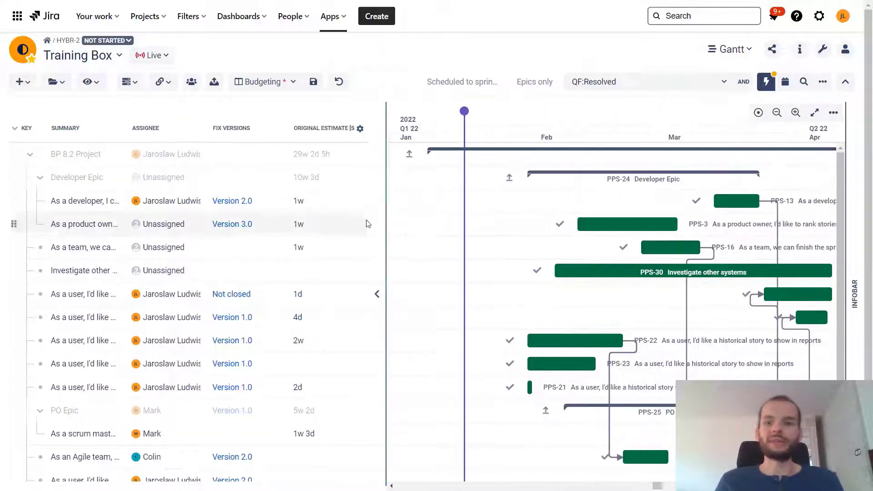
left_click(25, 83)
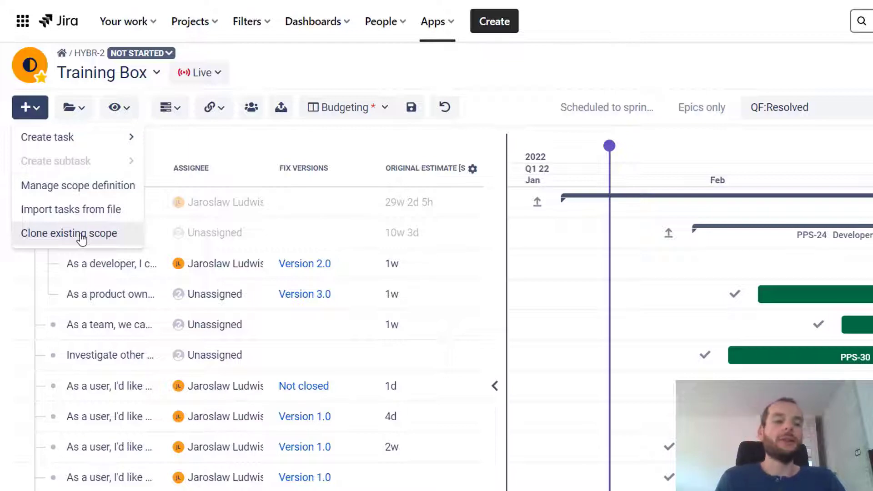
left_click(725, 56)
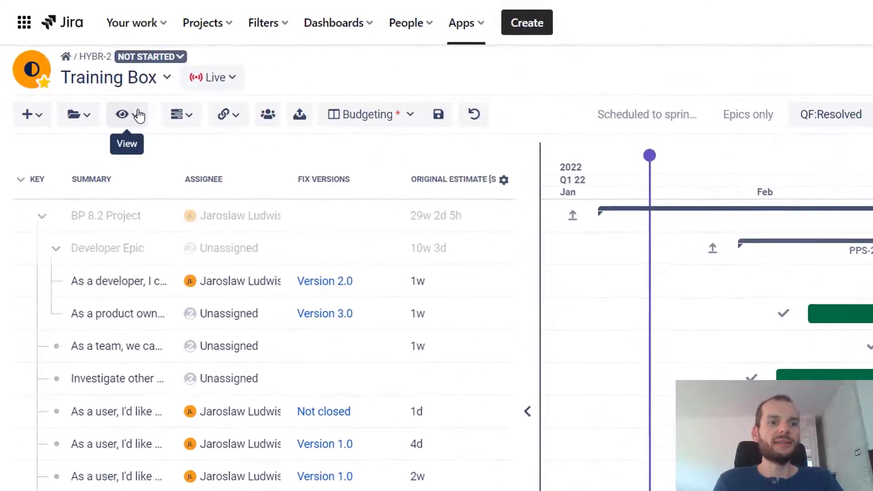
- View the task period mode options and try the Auto top-down mode
left_click(90, 125)
mouse_move(111, 198)
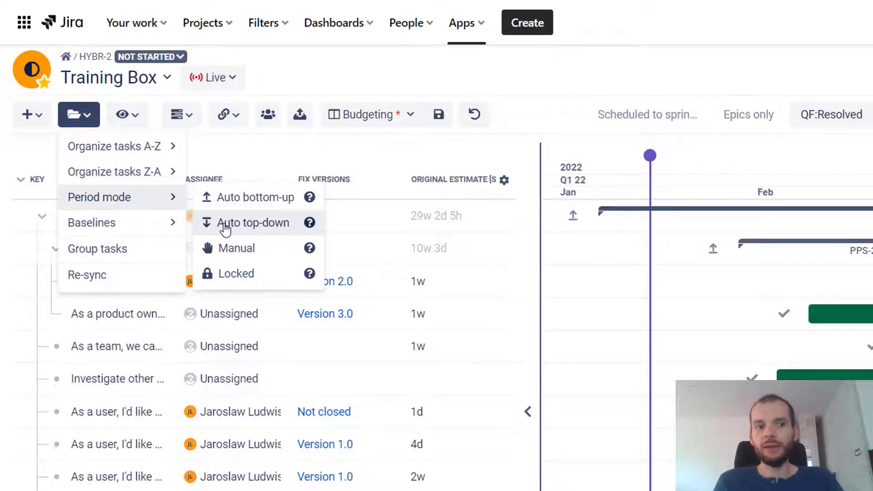
left_click(253, 223)
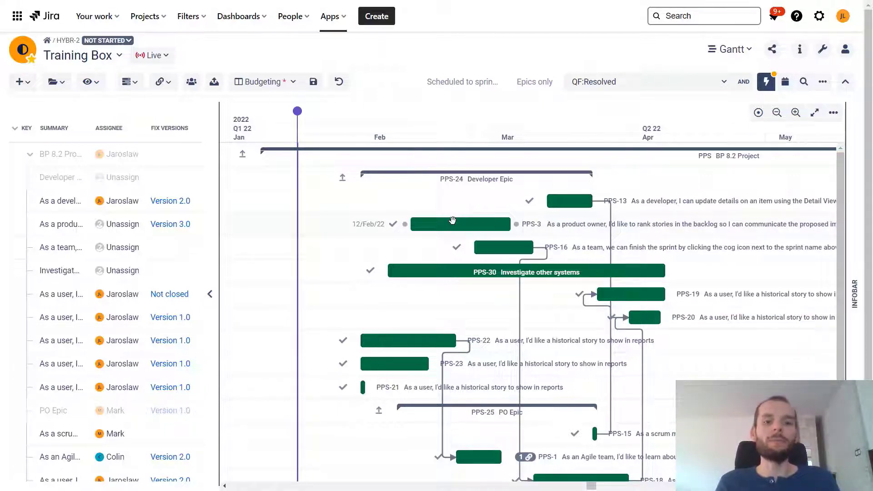
- Switch to the Scope module and view the assignee choices for the BP 8.2 Project row
left_click(738, 55)
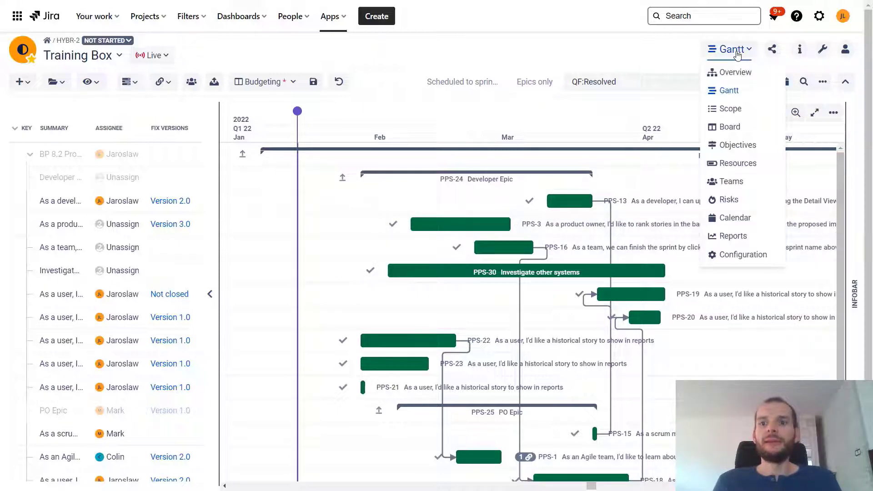
left_click(731, 109)
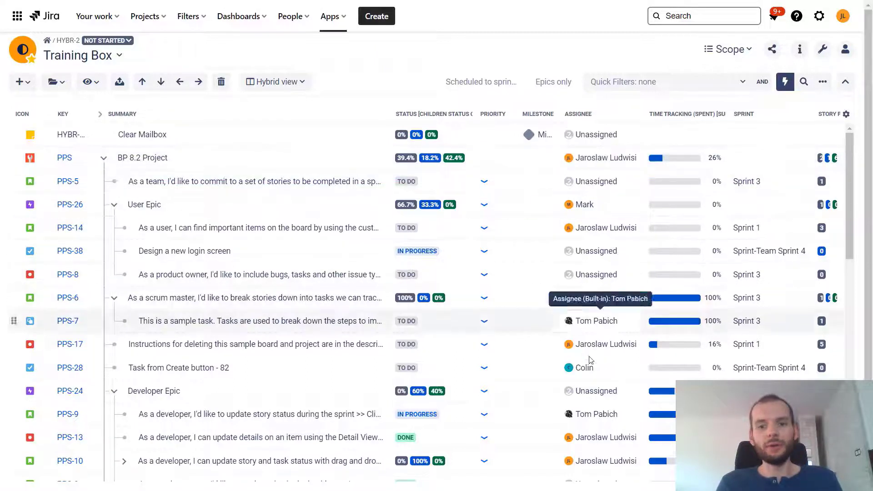
left_click(591, 164)
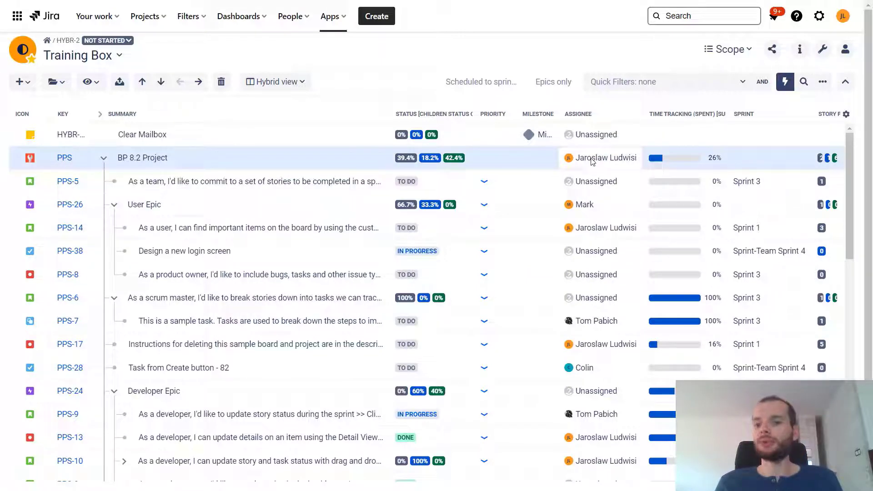
left_click(591, 158)
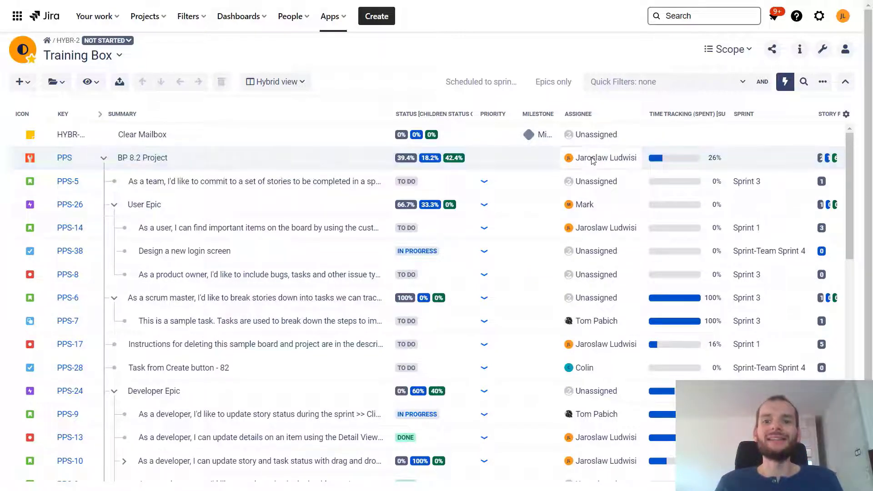
left_click(592, 160)
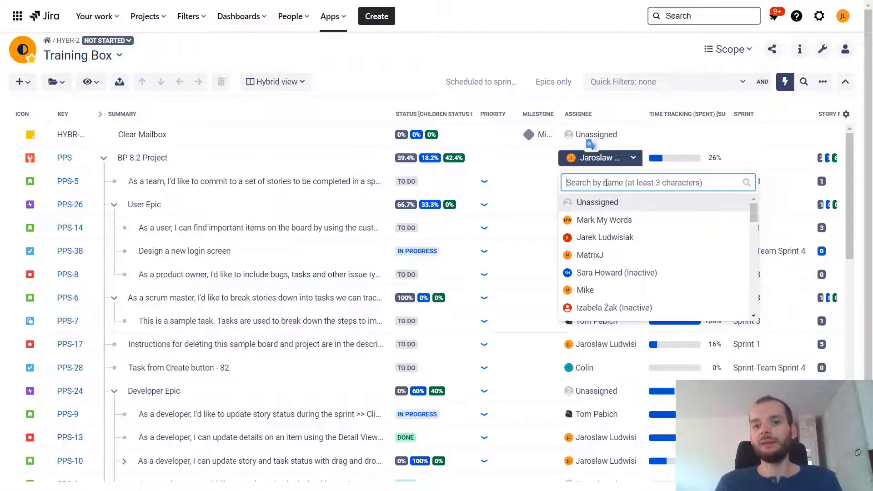
left_click(568, 54)
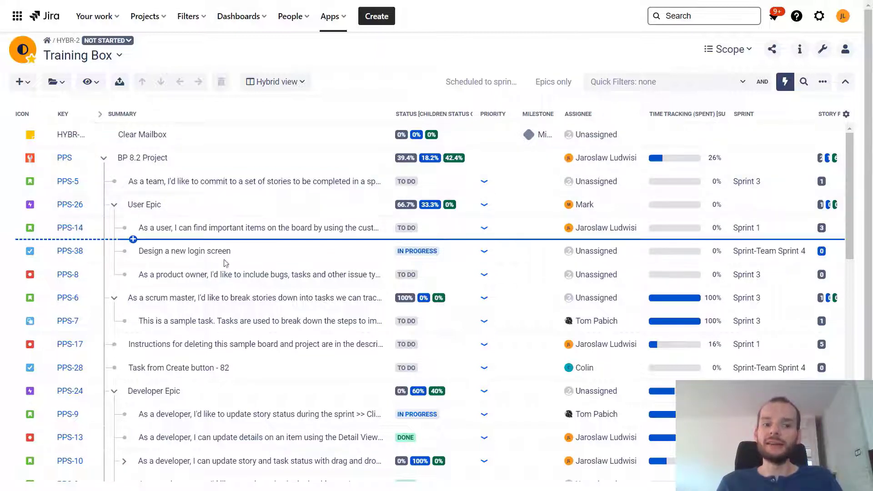
- View the available actions for PPS-38 and the customization options of the Priority and Milestone columns
right_click(291, 255)
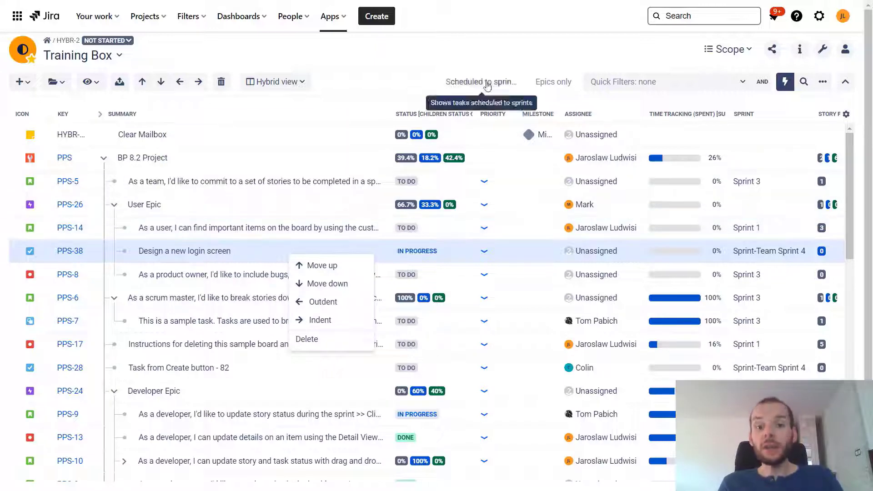
left_click(506, 52)
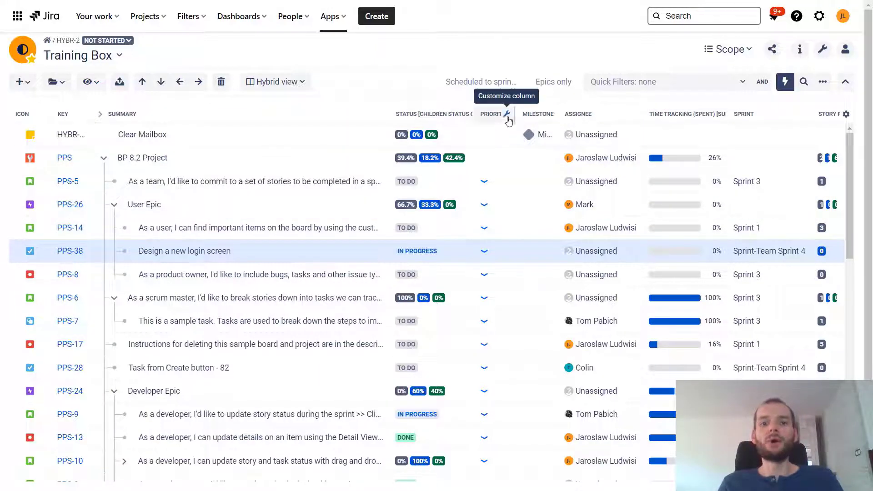
left_click(507, 115)
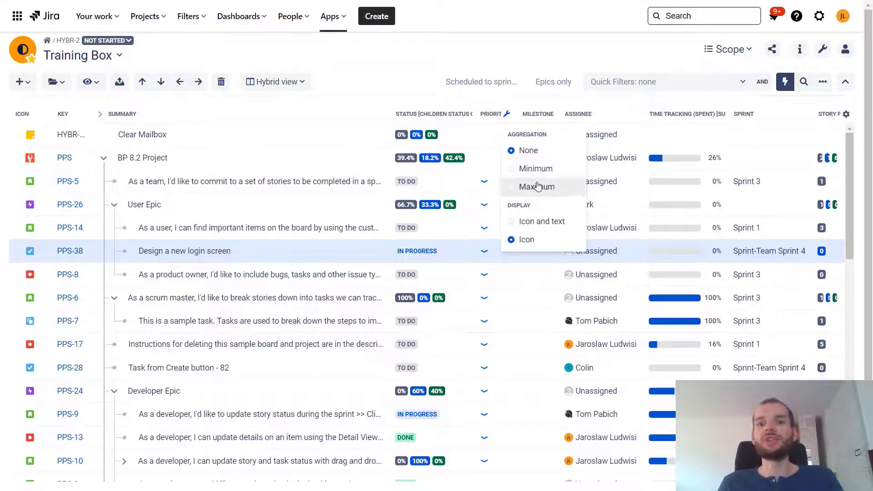
left_click(549, 114)
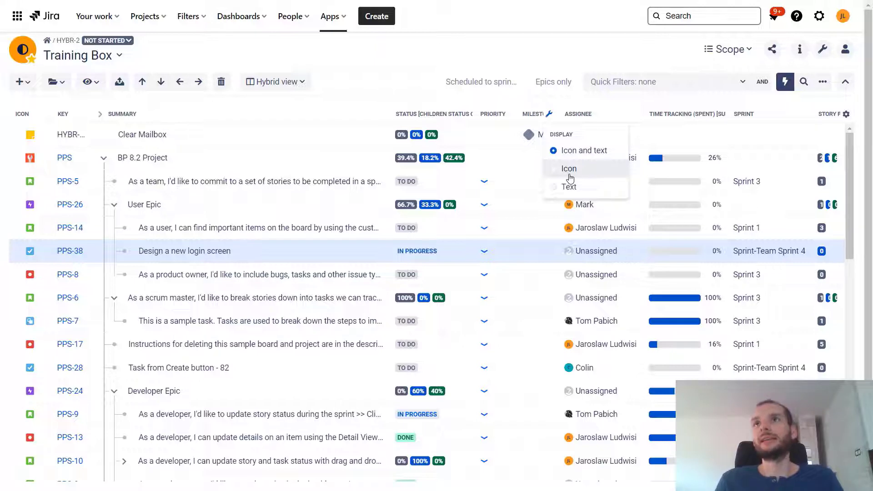
left_click(563, 72)
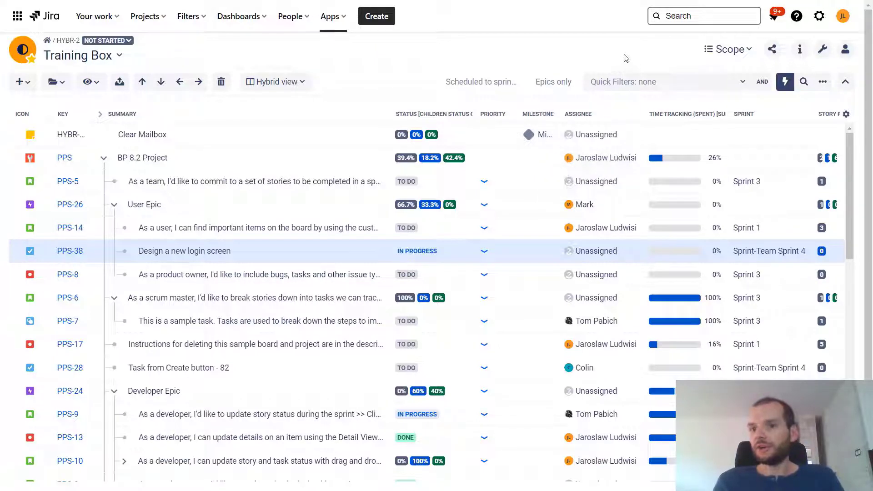
- Switch Training Box to the Overview module and go to the root Home box
left_click(732, 53)
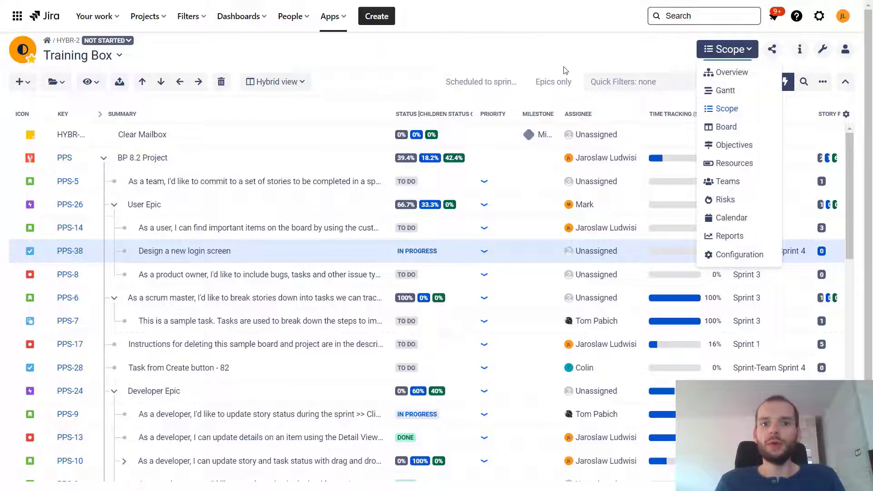
scroll(565, 71, "down", 1)
scroll(566, 71, "up", 1)
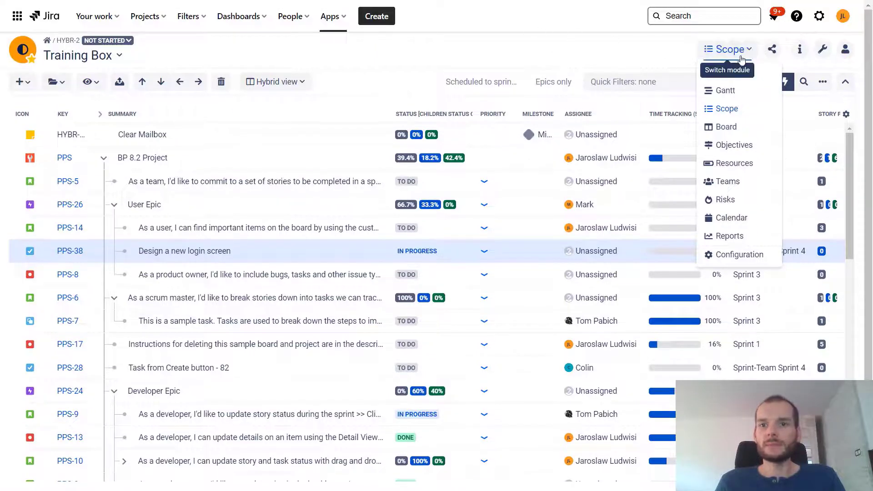
left_click(741, 78)
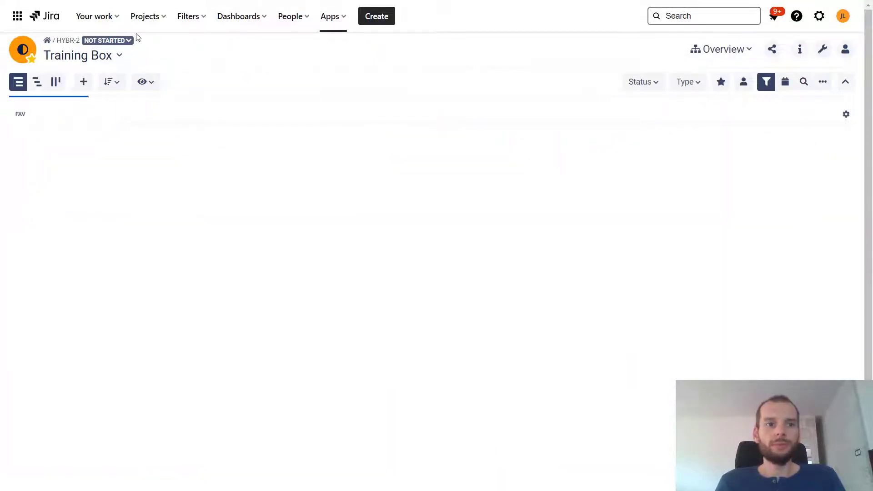
left_click(114, 57)
scroll(128, 130, "up", 6)
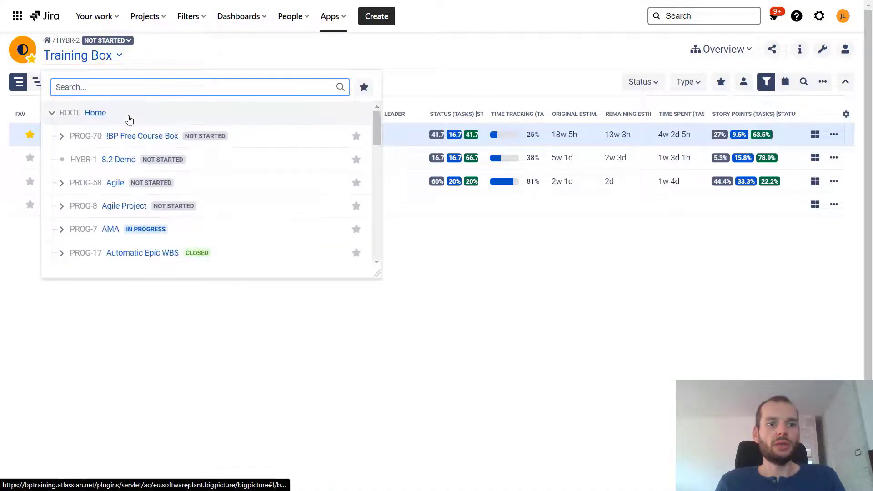
left_click(96, 115)
- Open the Resources module for Home, and collapse the Unassigned tasks to review individual workloads
left_click(721, 49)
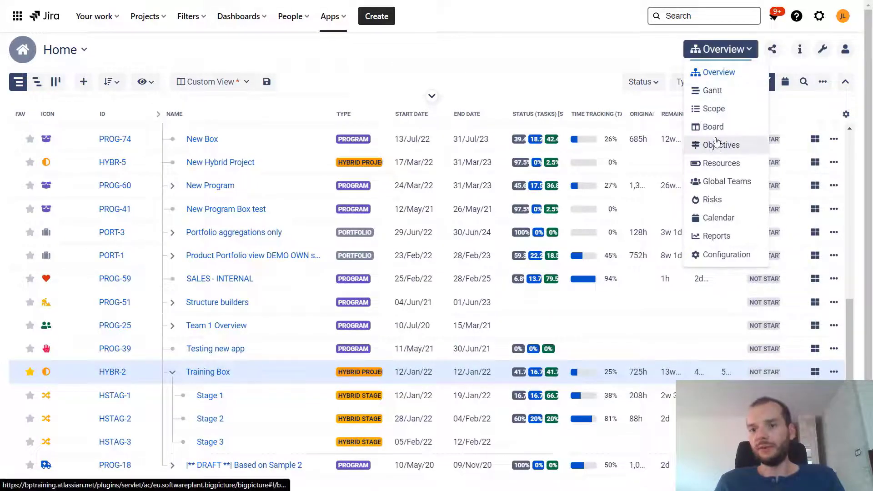
left_click(721, 164)
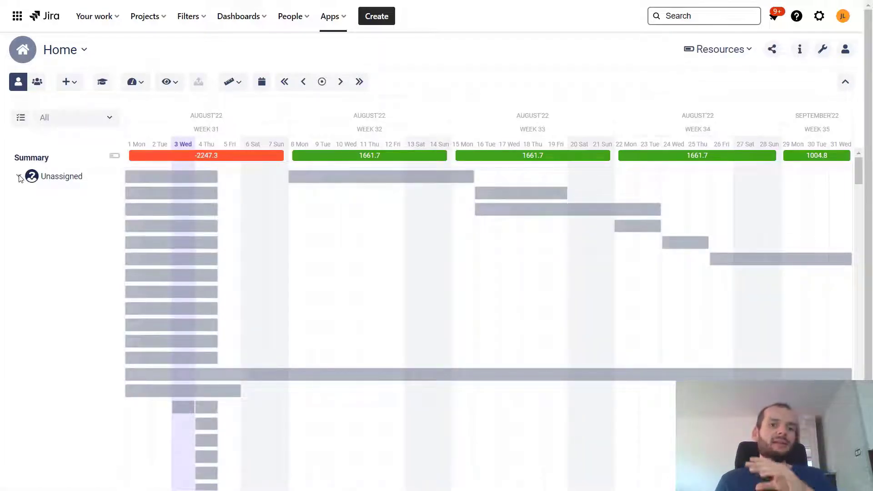
left_click(18, 177)
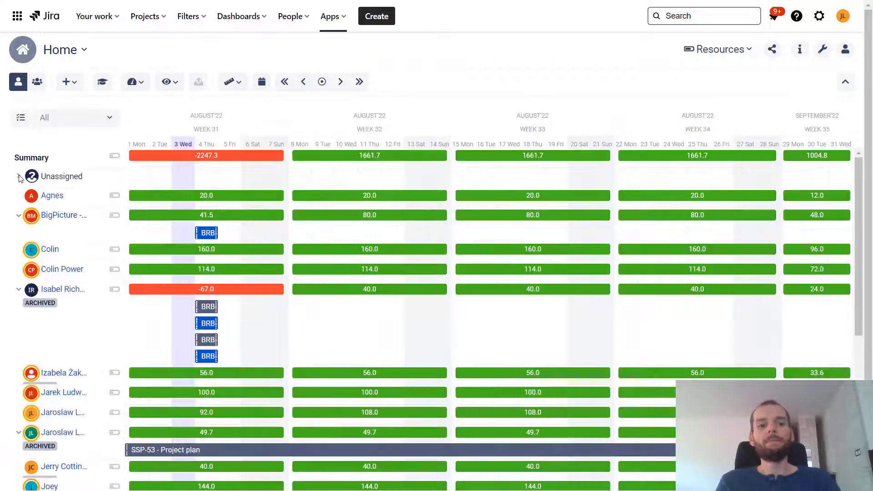
scroll(359, 205, "down", 1)
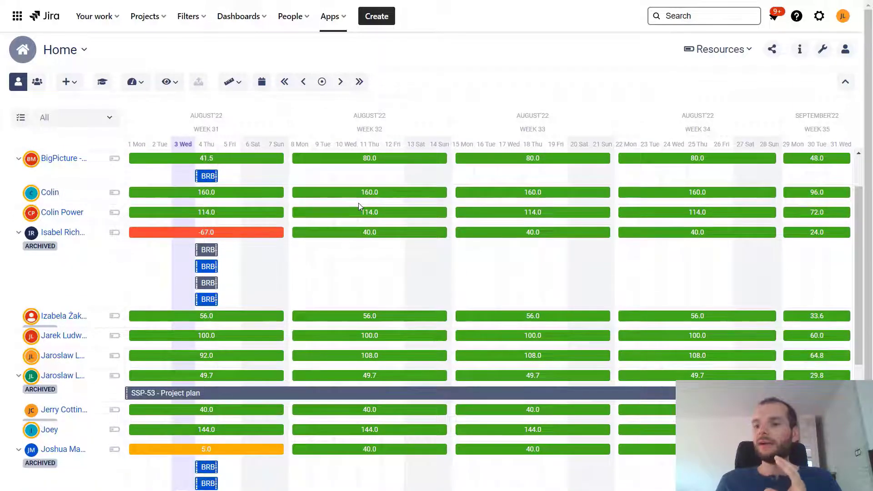
- Examine the weekly workloads of the individual resources throughout the Home resource list
scroll(358, 203, "down", 3)
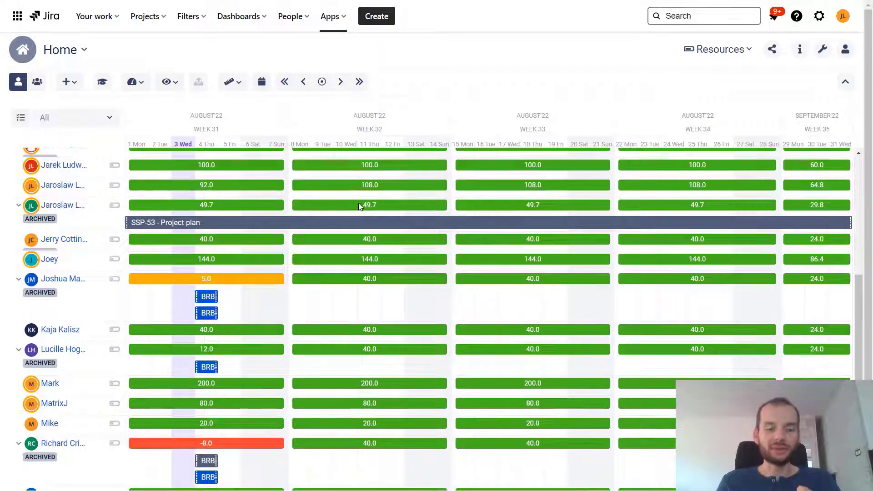
scroll(359, 203, "down", 1)
scroll(358, 203, "up", 5)
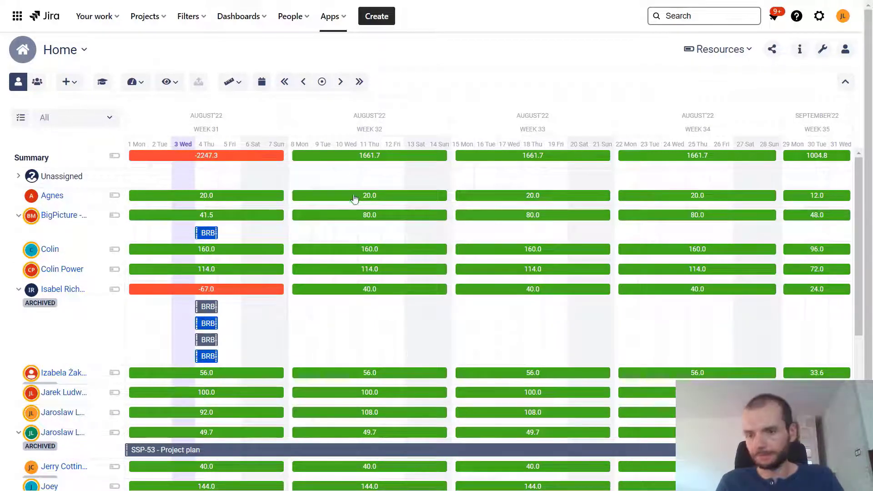
scroll(420, 347, "down", 3)
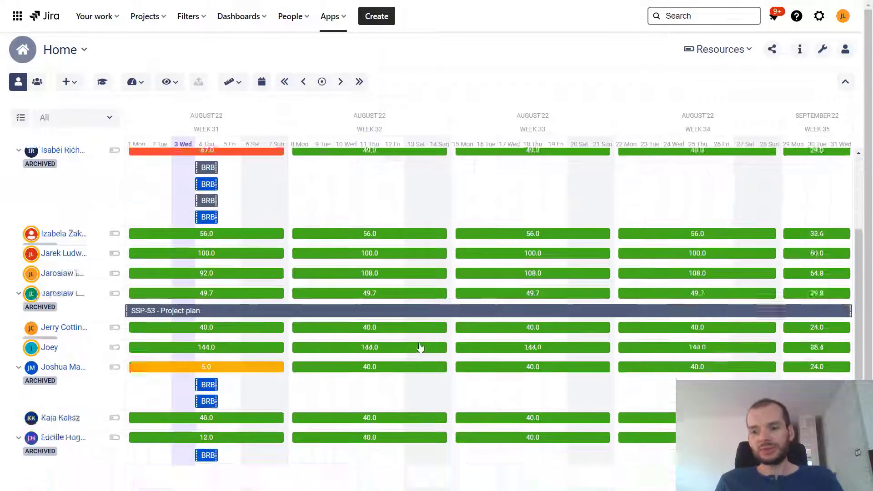
scroll(419, 340, "up", 6)
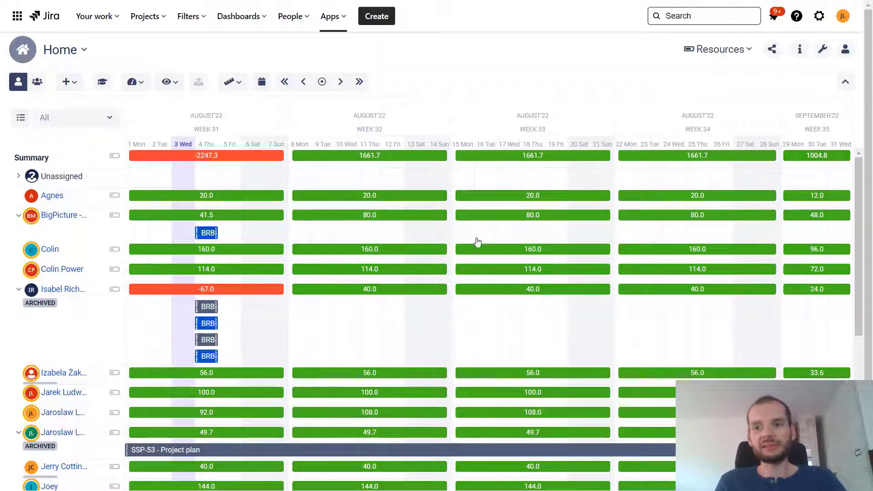
scroll(279, 208, "down", 6)
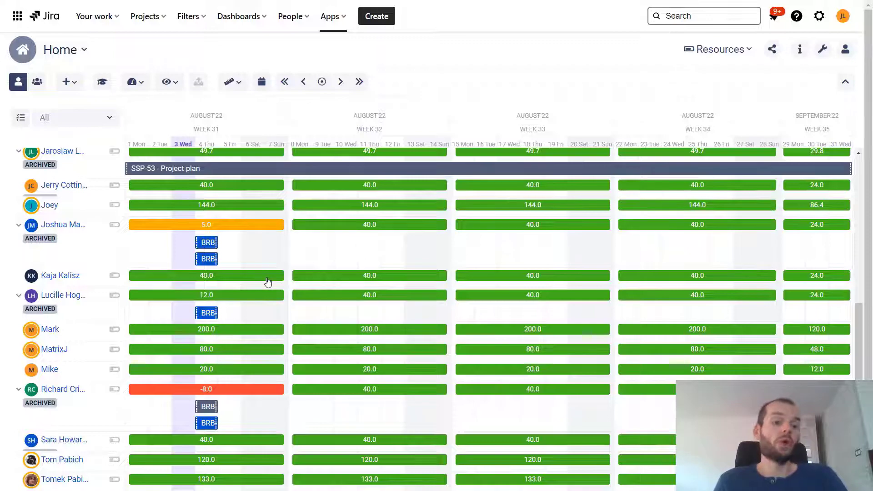
scroll(261, 278, "up", 6)
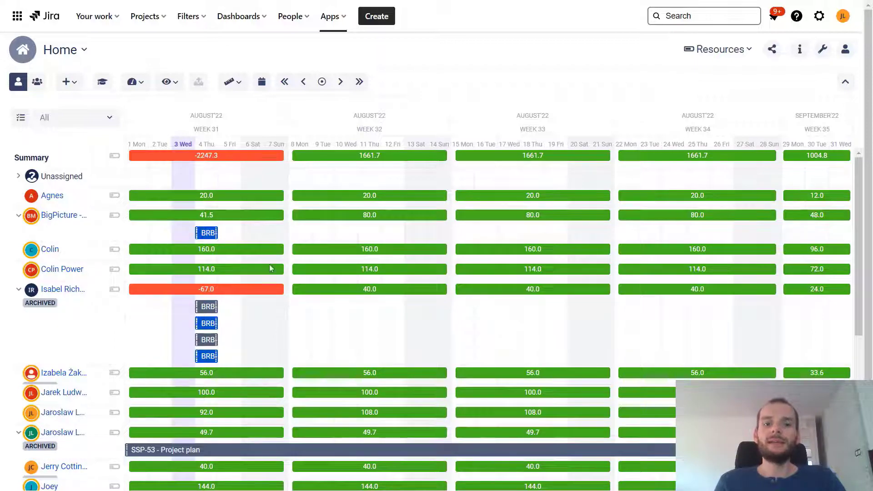
scroll(377, 346, "down", 7)
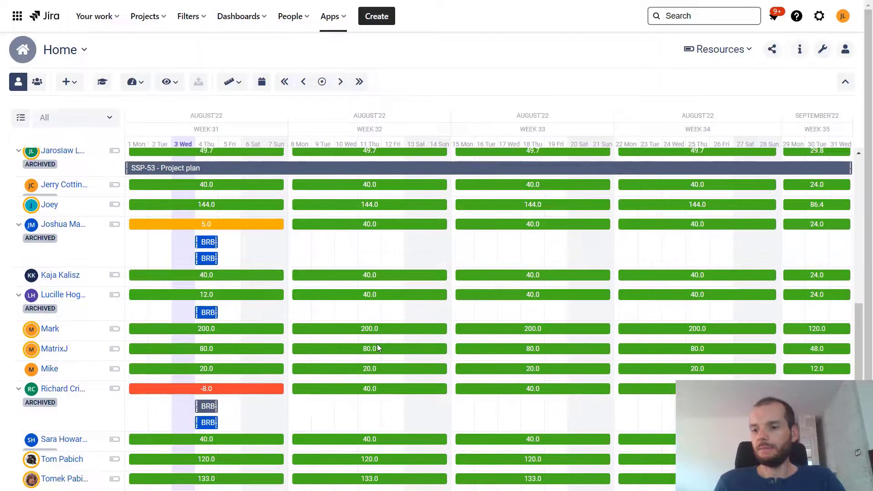
scroll(377, 345, "up", 7)
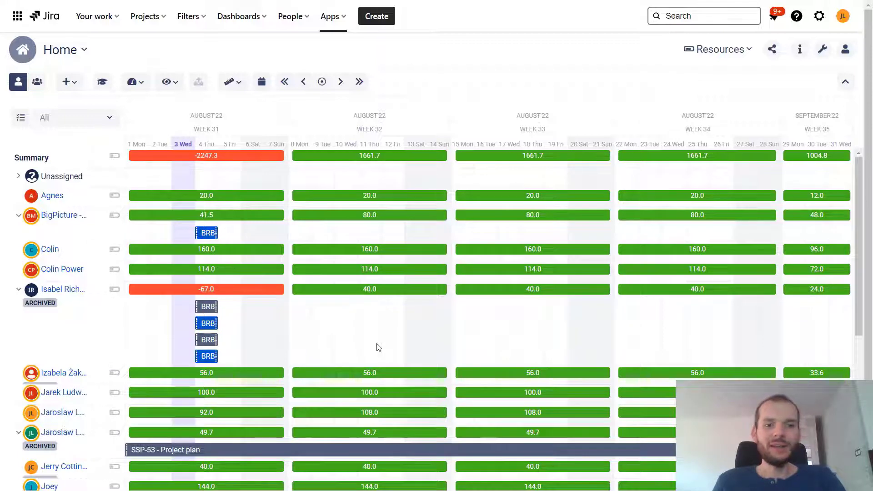
- Open the Configuration of the Home box and expand its Tasks settings
left_click(722, 54)
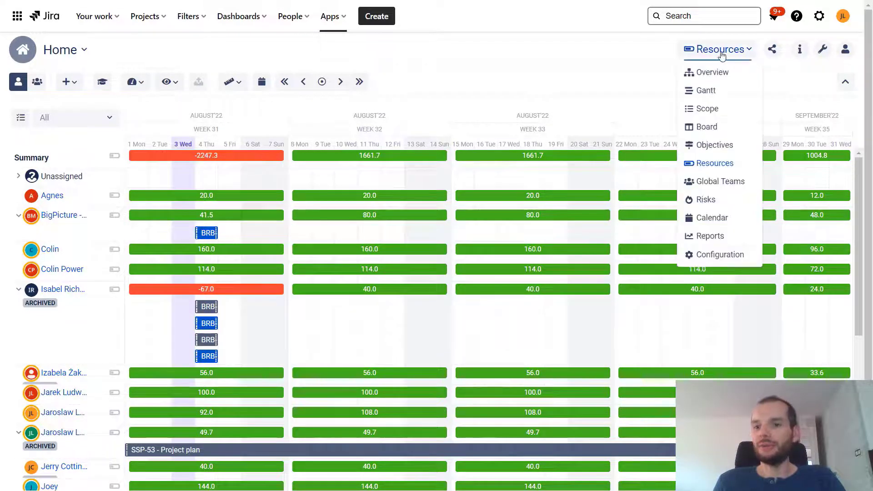
left_click(728, 256)
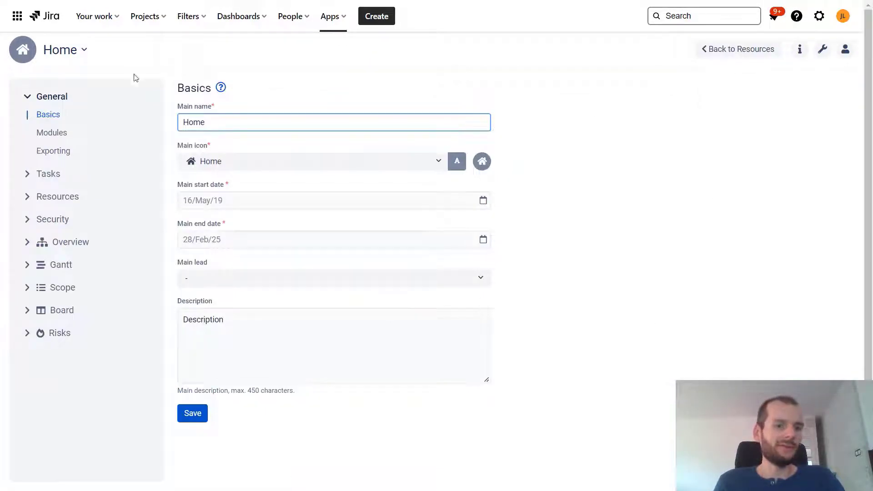
left_click(63, 174)
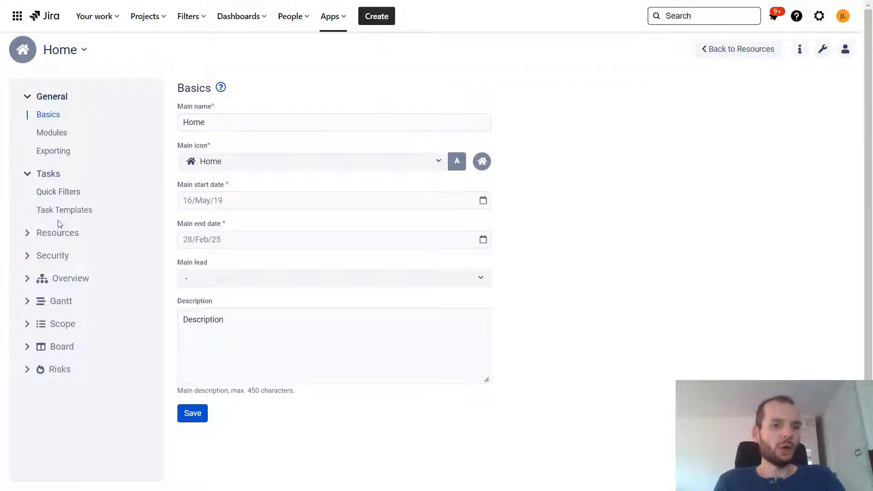
- Find Training Box by searching for "trai" and switch the configuration to it
left_click(82, 51)
scroll(111, 152, "down", 5)
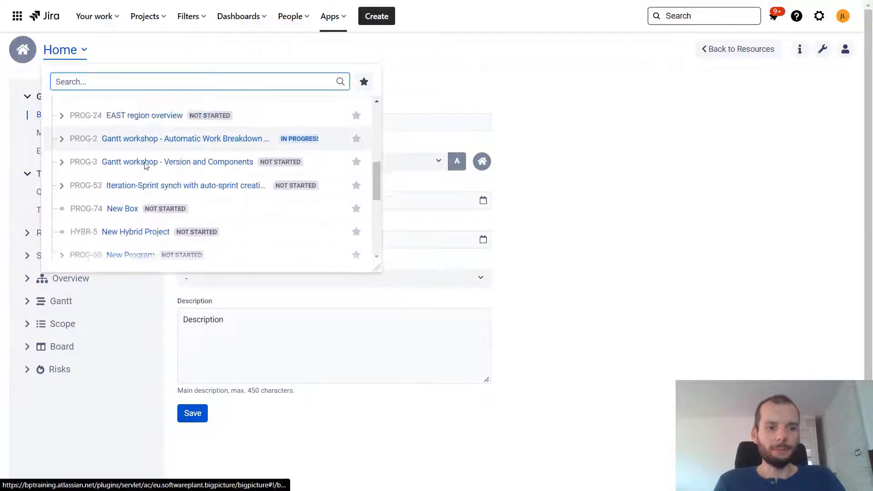
scroll(145, 165, "down", 3)
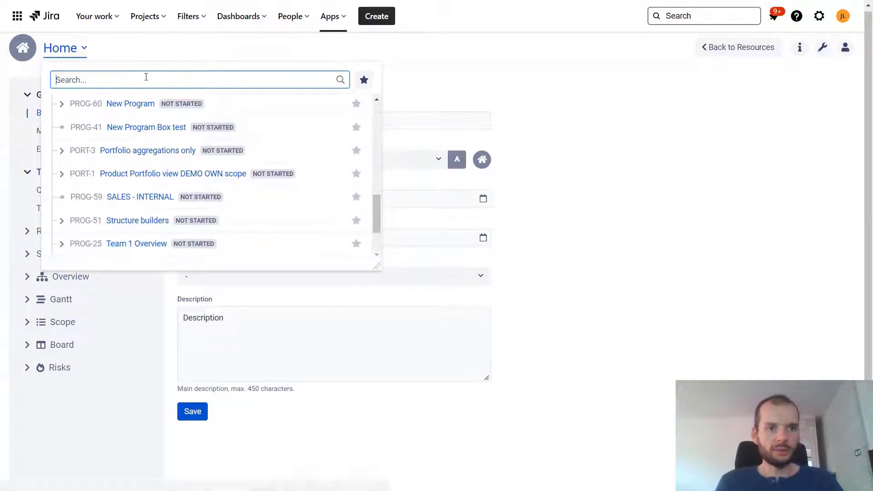
type("trai")
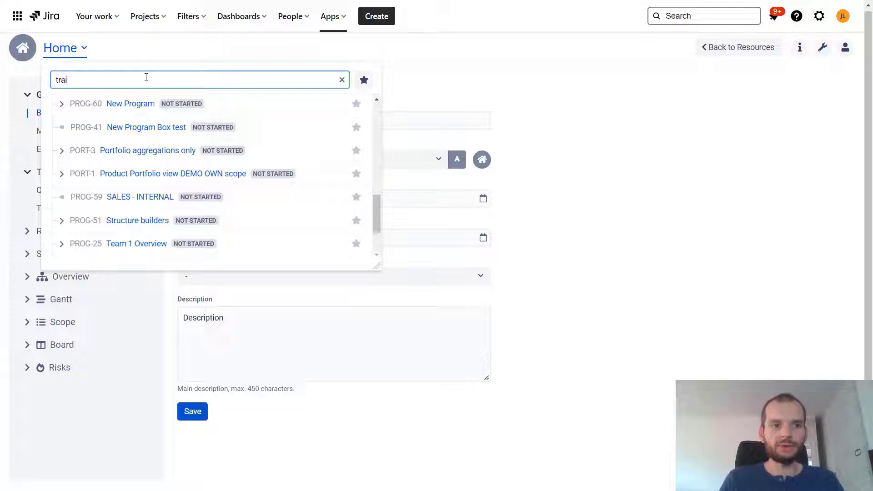
left_click(89, 113)
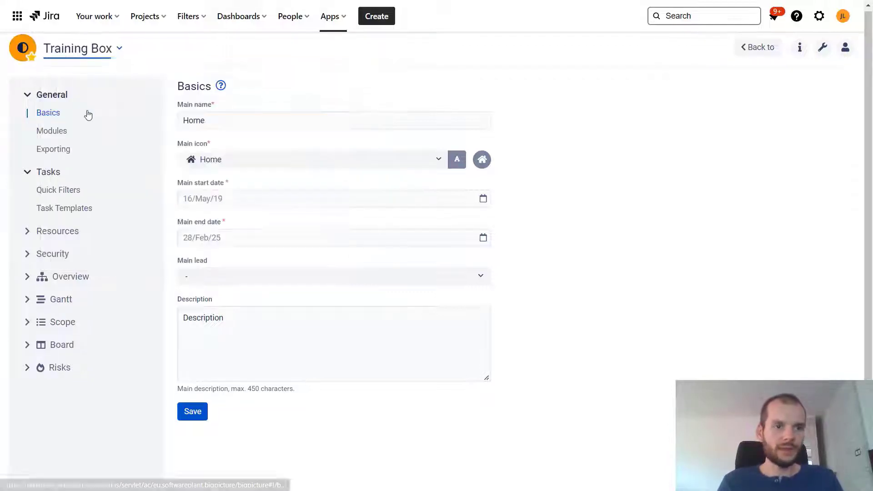
- Open Training Box's Scope definition in the Tasks settings and expand the manually added tasks
left_click(42, 173)
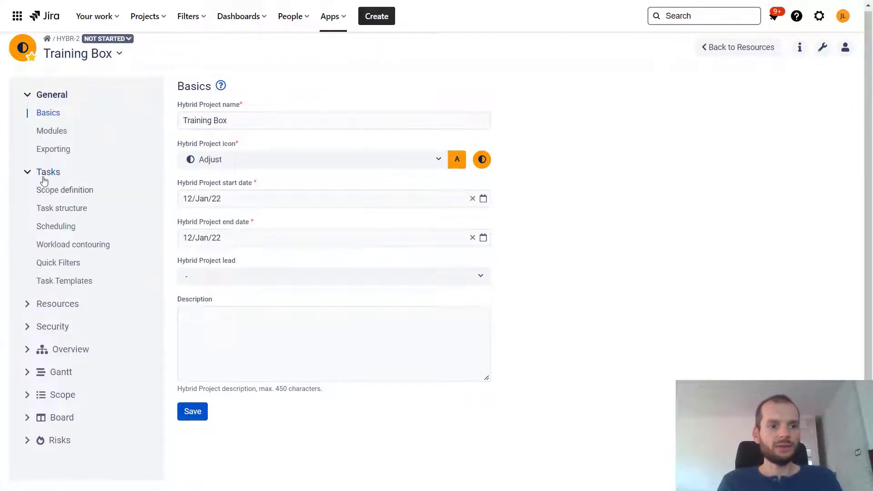
left_click(49, 191)
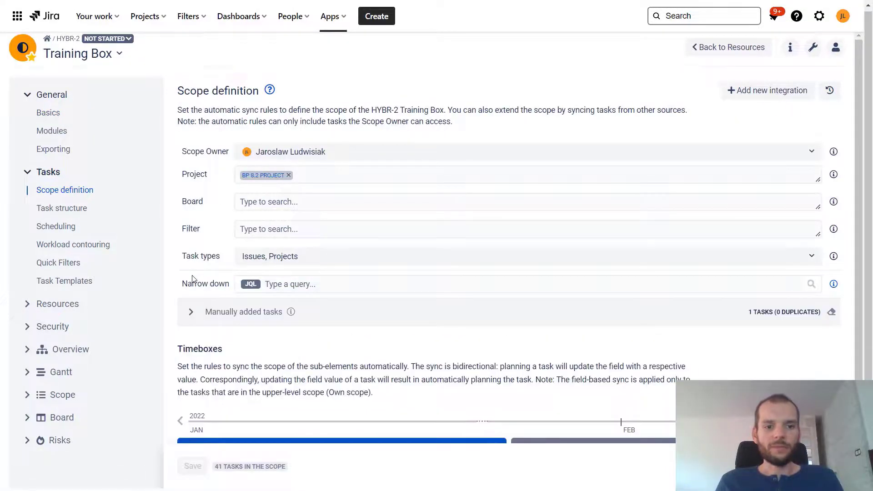
left_click(191, 312)
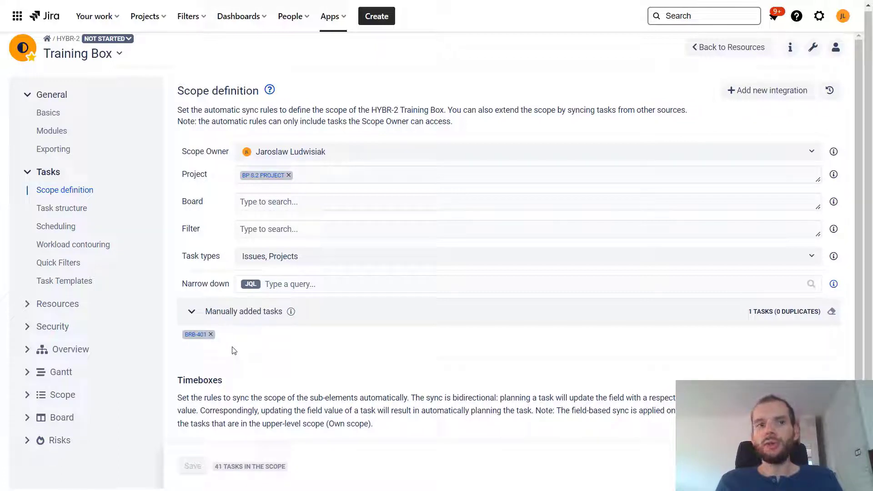
- Remove BRB-401 from the manually added tasks, but go to the Task structure settings without saving the change
left_click(211, 334)
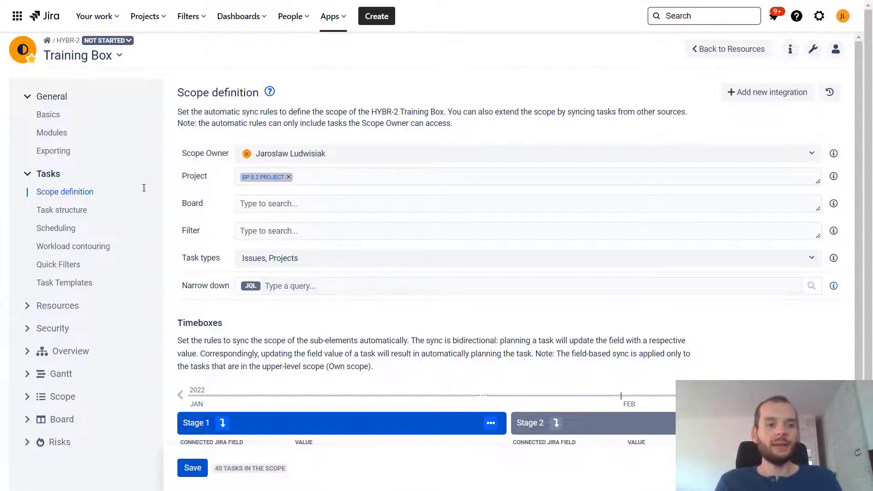
left_click(64, 210)
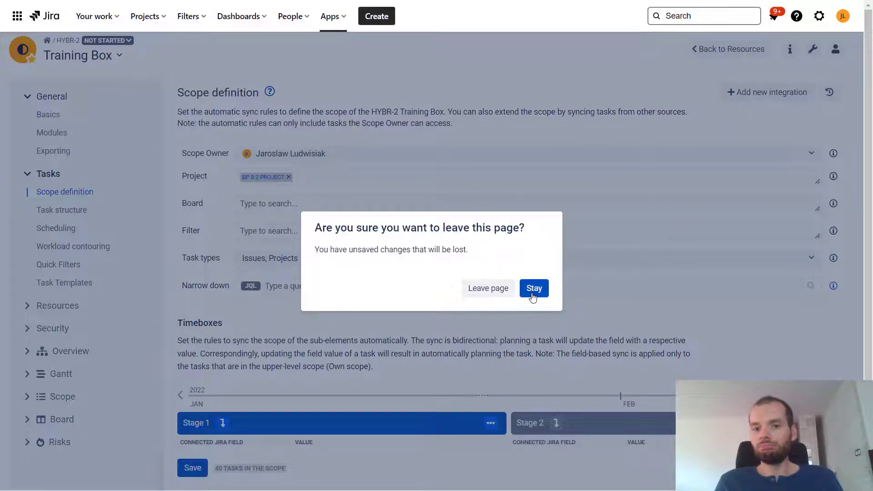
left_click(489, 293)
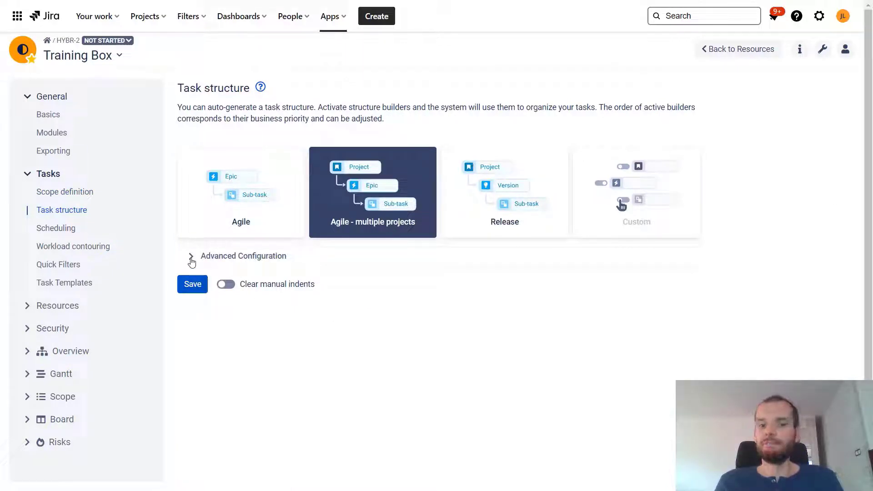
- Examine the Clear manual indents option and the structure builders in the Advanced Configuration of the task structure
mouse_move(272, 294)
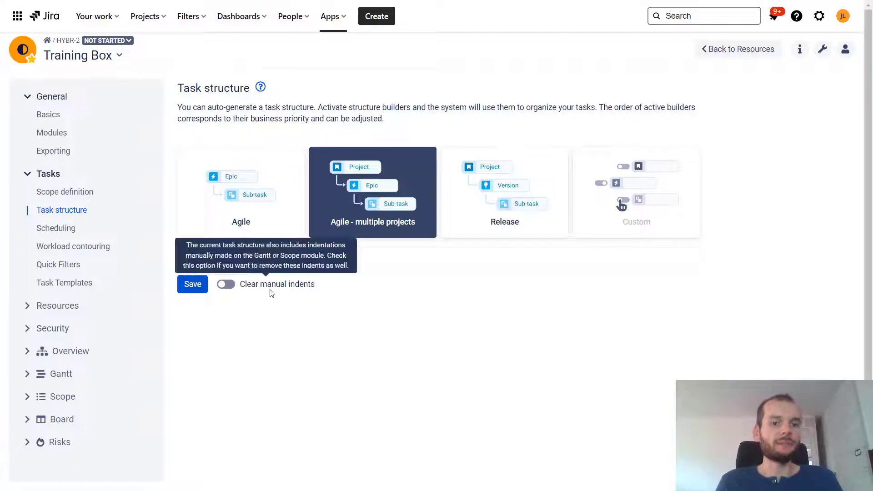
left_click_drag(242, 287, 319, 288)
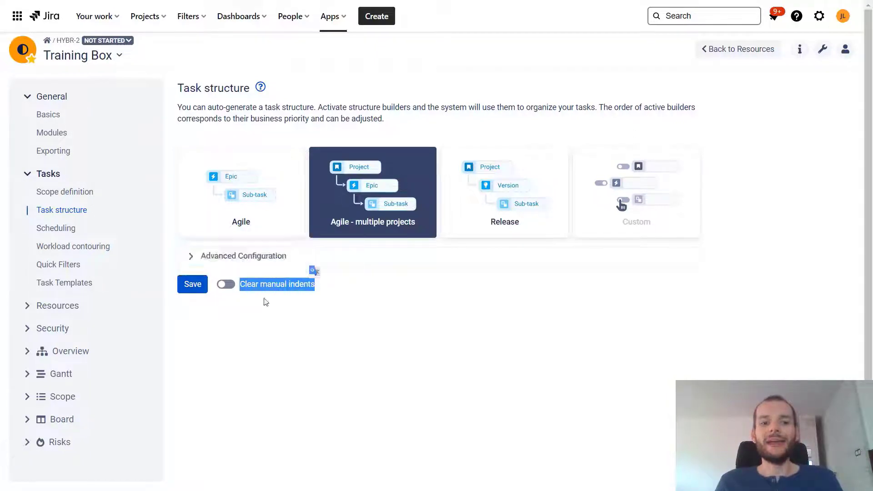
left_click(222, 290)
left_click(222, 290)
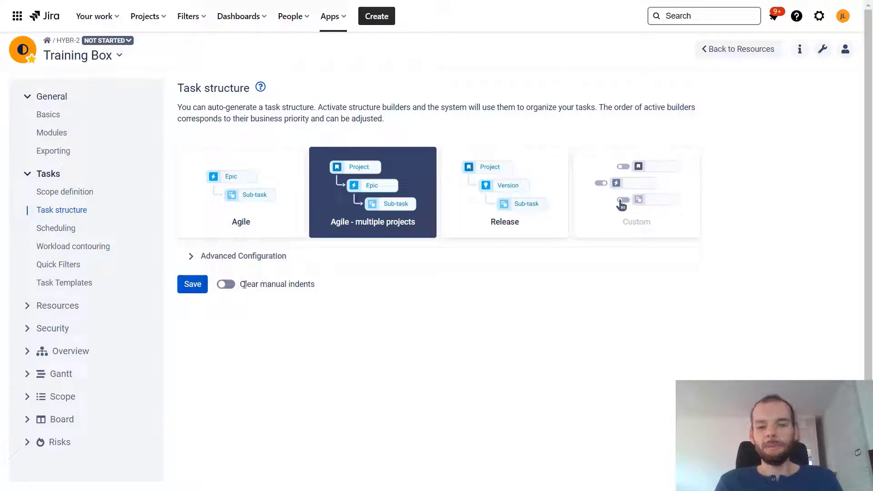
left_click_drag(240, 288, 314, 288)
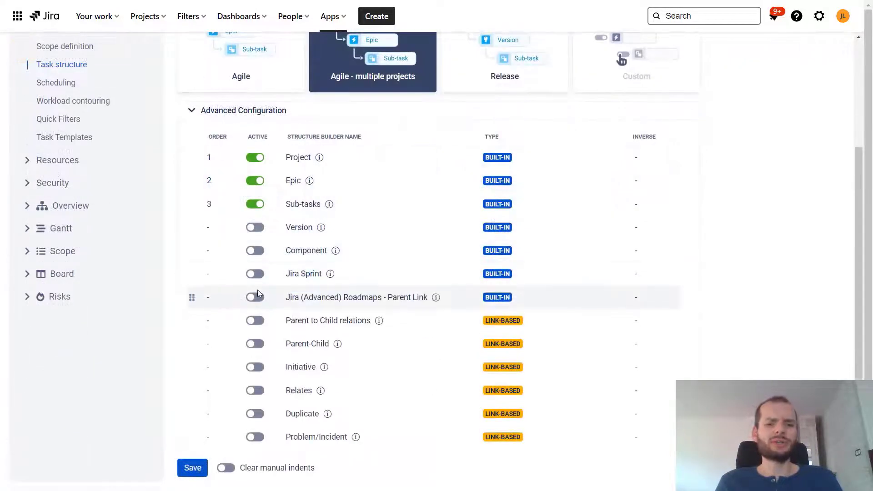
left_click_drag(325, 466, 299, 462)
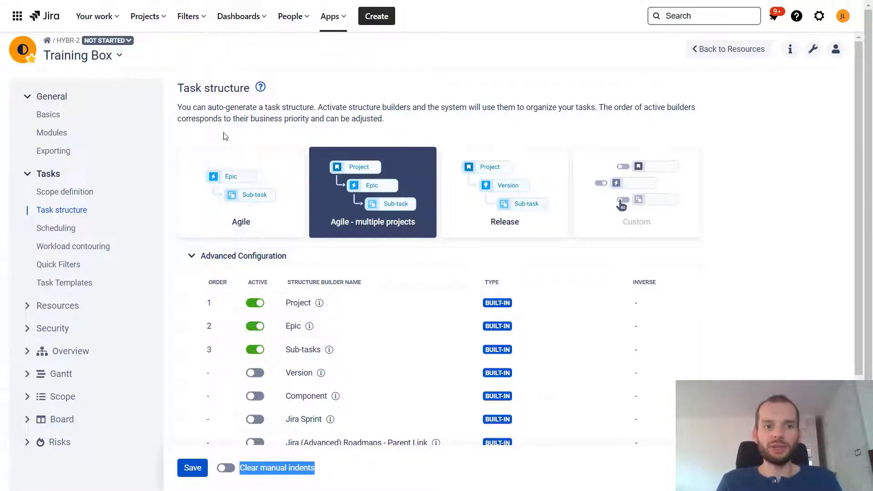
- Try the Agile, Agile - multiple projects and Release presets to compare their structure builders
left_click(227, 175)
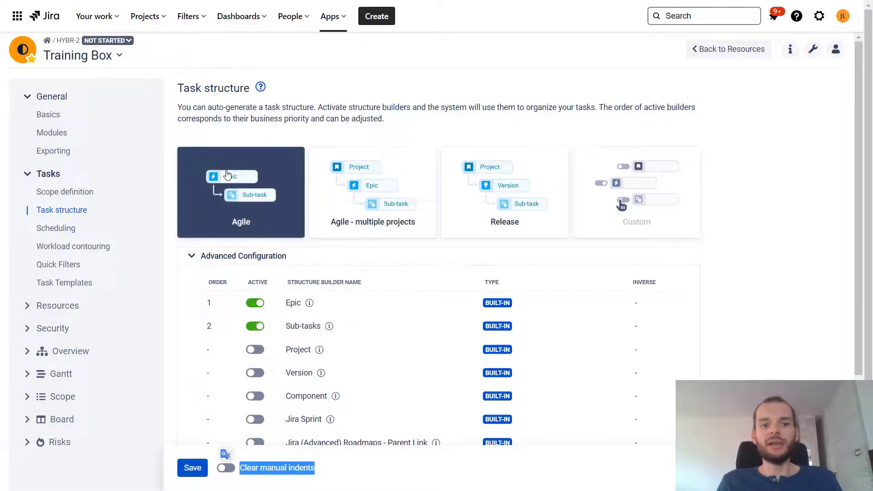
left_click(355, 187)
left_click(485, 191)
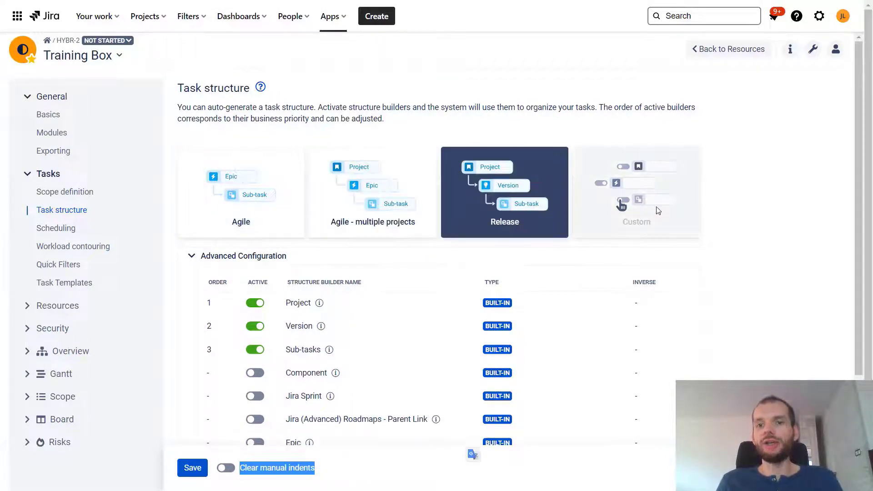
left_click(401, 196)
- Select the Agile preset and activate the Project and Version structure builders to form a custom task structure
left_click(287, 196)
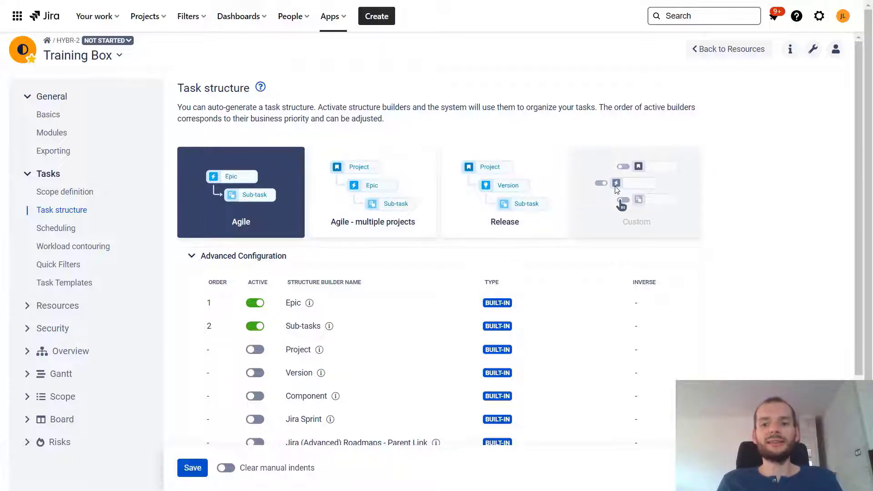
left_click(255, 350)
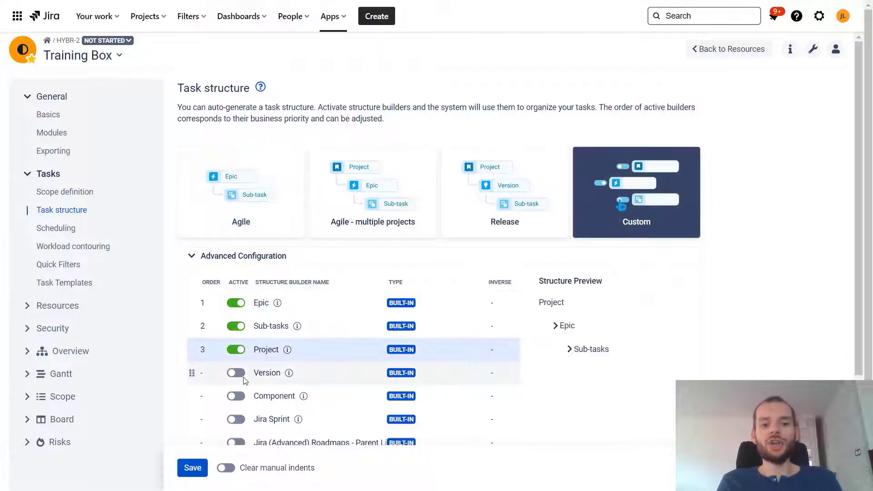
left_click(242, 375)
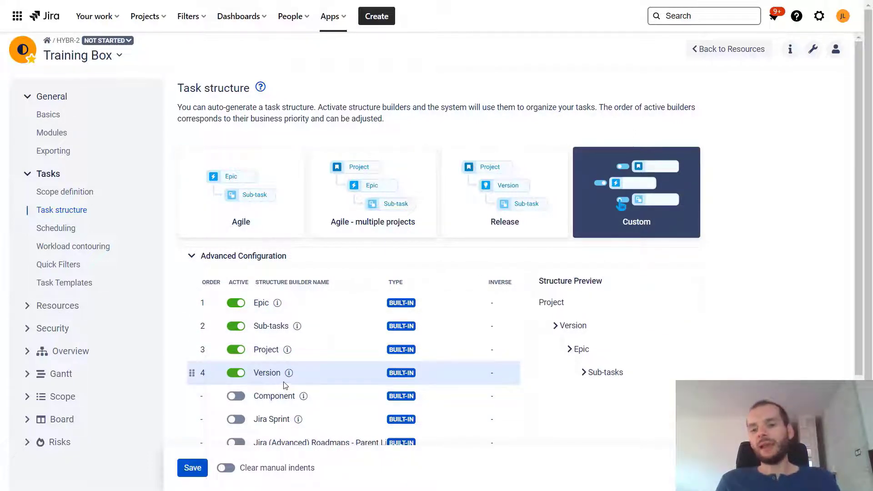
- Select the Agile - multiple projects preset, review its structure builders in the Advanced Configuration, and save the task structure
left_click(396, 220)
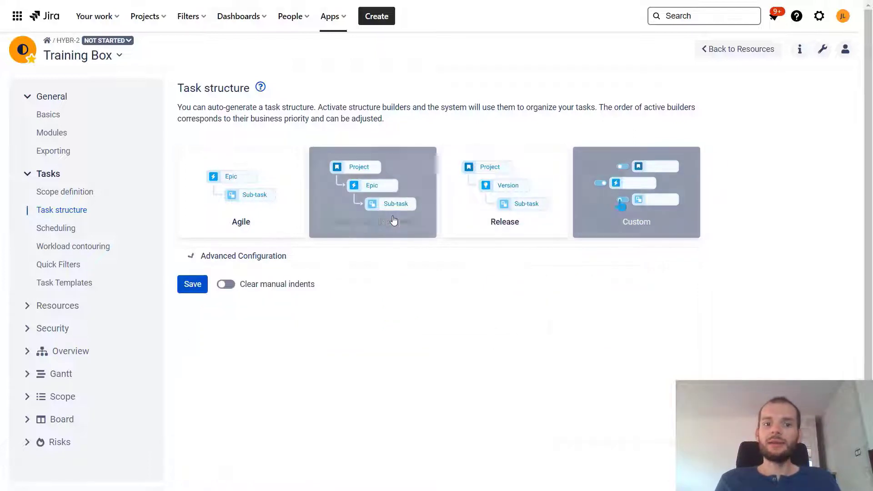
left_click(193, 257)
scroll(341, 289, "down", 3)
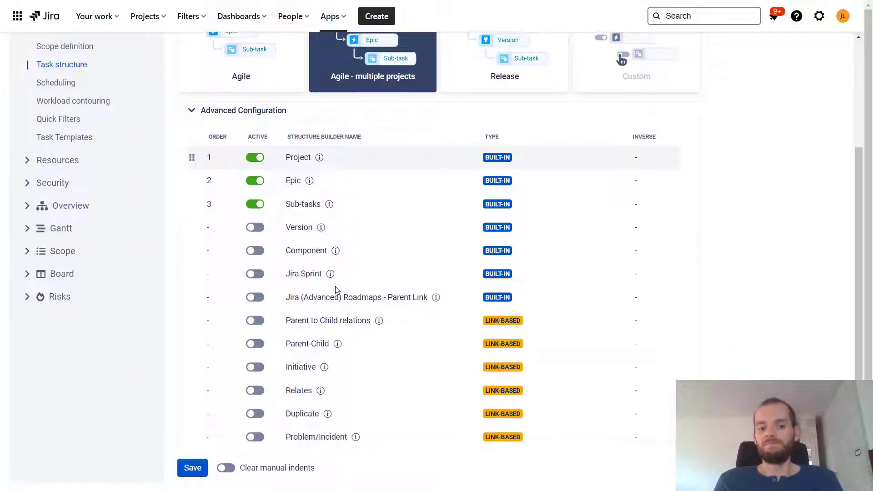
scroll(337, 289, "up", 4)
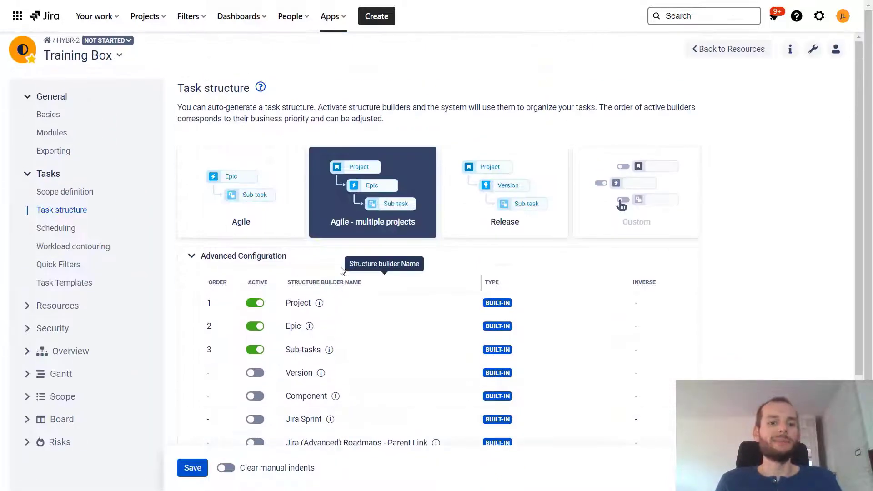
left_click(193, 468)
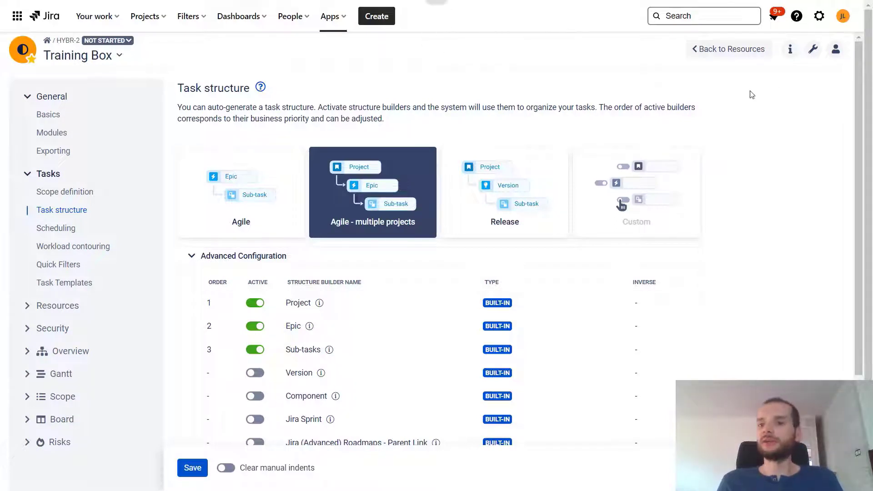
- Leave the Training Box configuration and switch the box to the Gantt module
left_click(731, 50)
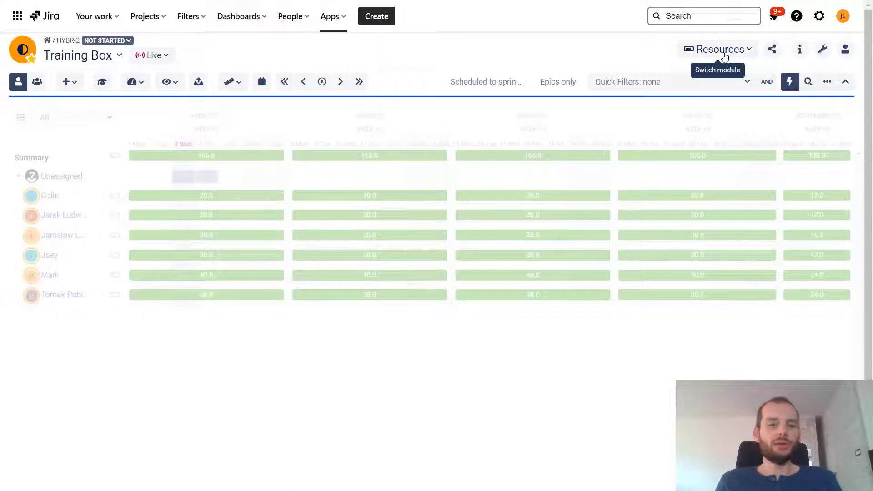
left_click(723, 50)
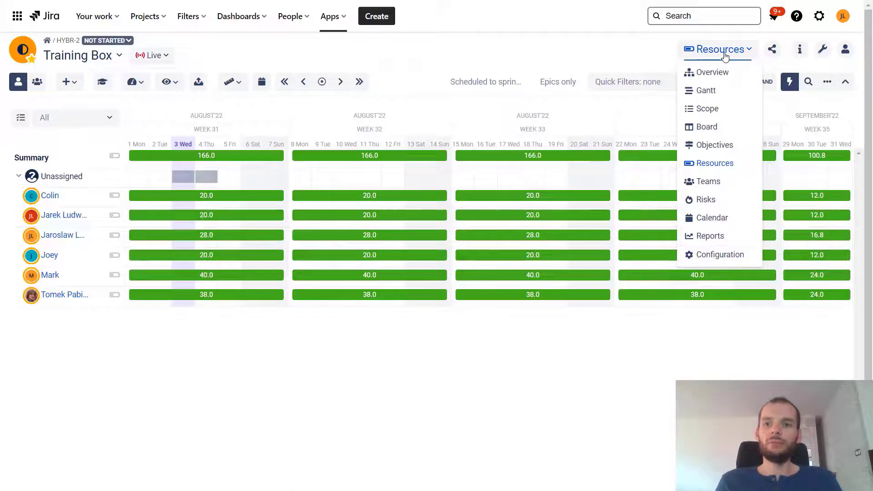
left_click(722, 92)
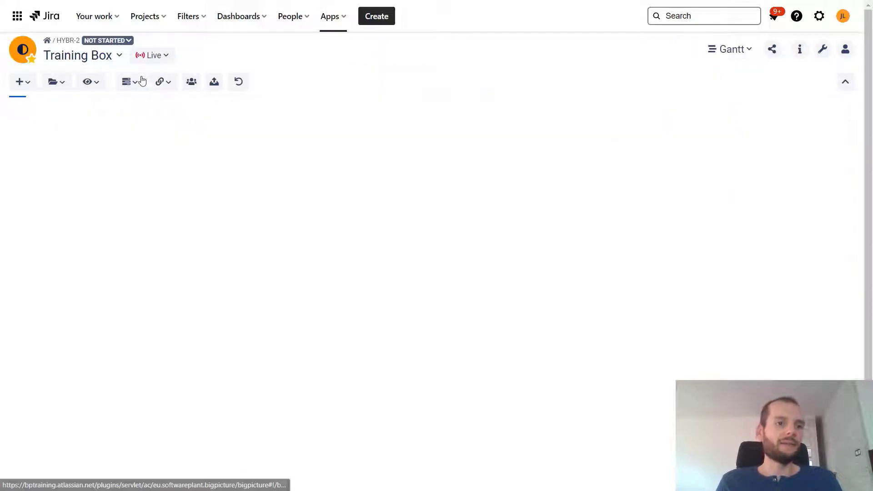
- Find the 8.2 Demo box in the box list and open it
left_click(108, 62)
scroll(129, 166, "up", 5)
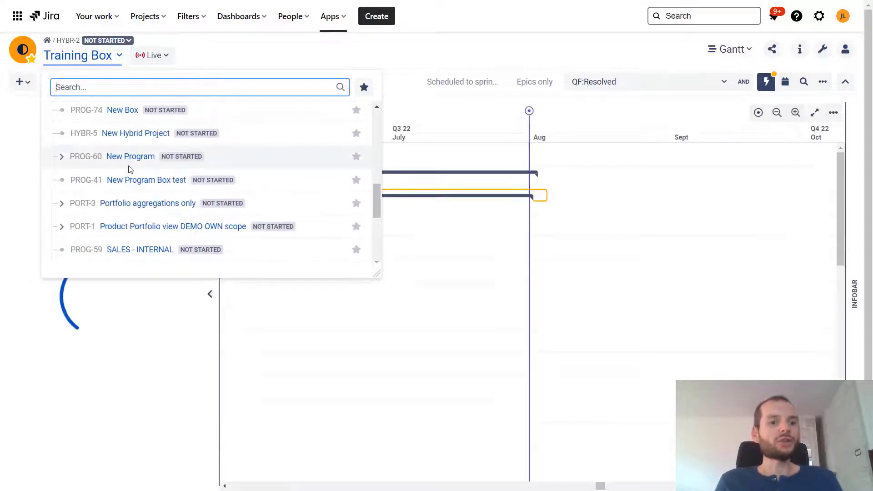
scroll(180, 202, "up", 5)
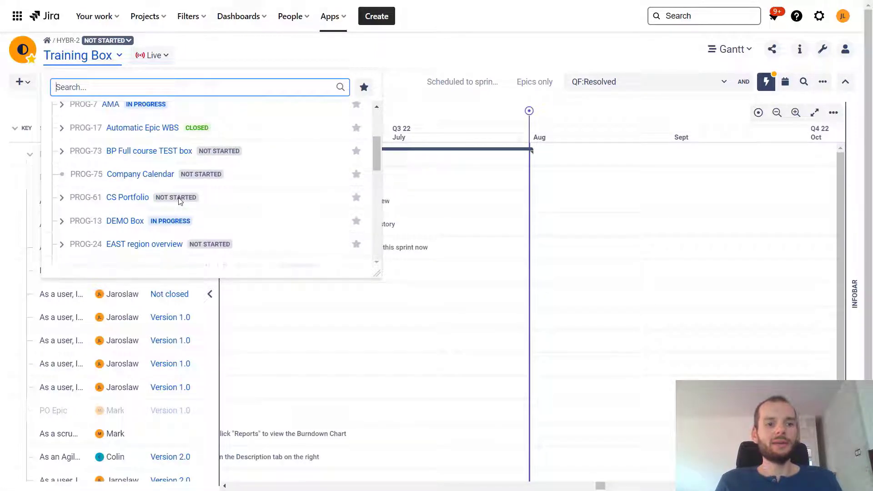
scroll(179, 200, "up", 3)
left_click(113, 165)
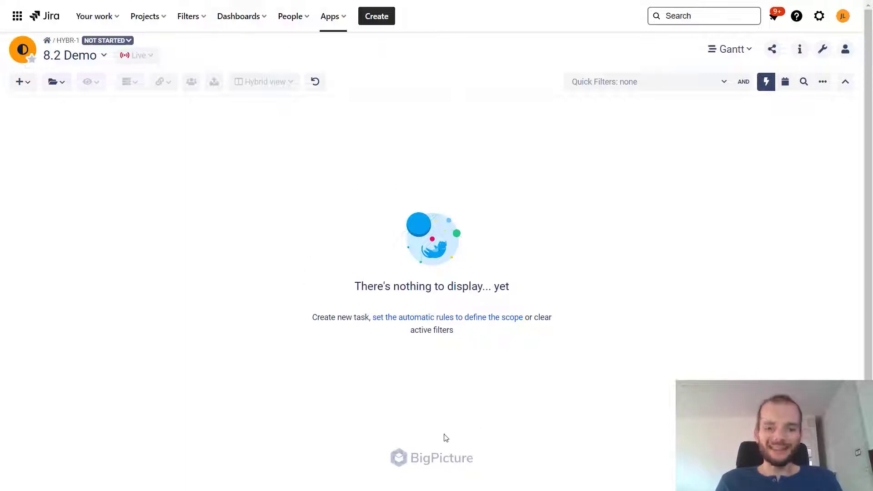
- Examine the empty-state guidance of the 8.2 Demo box in the Gantt, Resources and Scope modules, including the link to the automatic scope rules
left_click(418, 321)
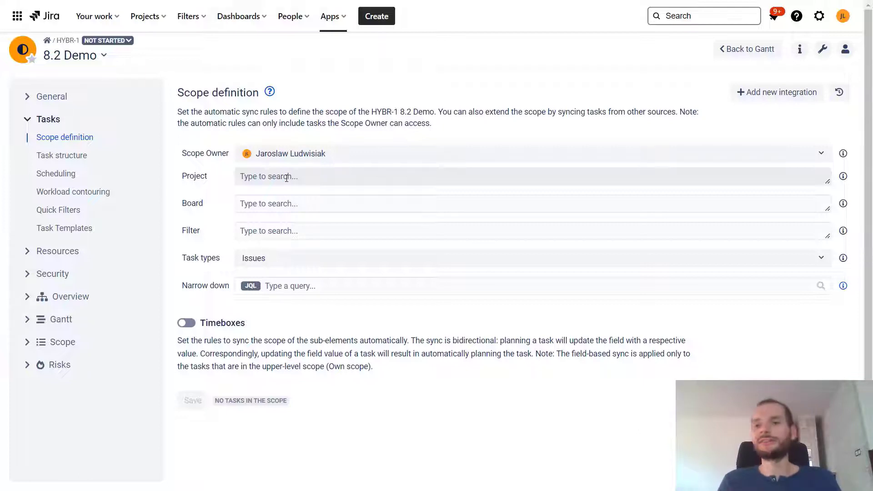
left_click(763, 55)
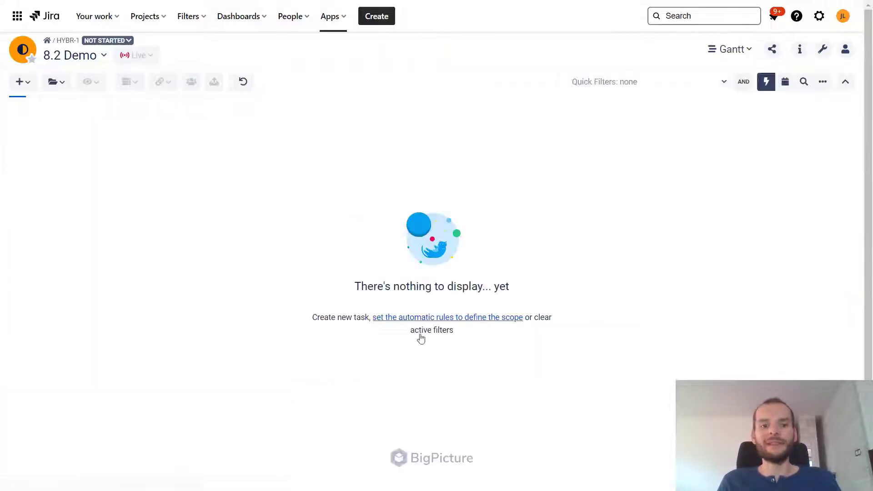
left_click(732, 49)
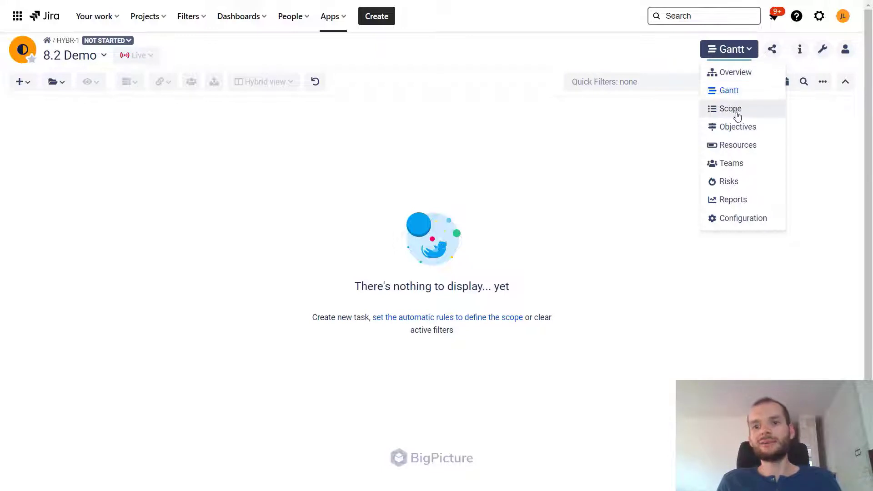
left_click(739, 146)
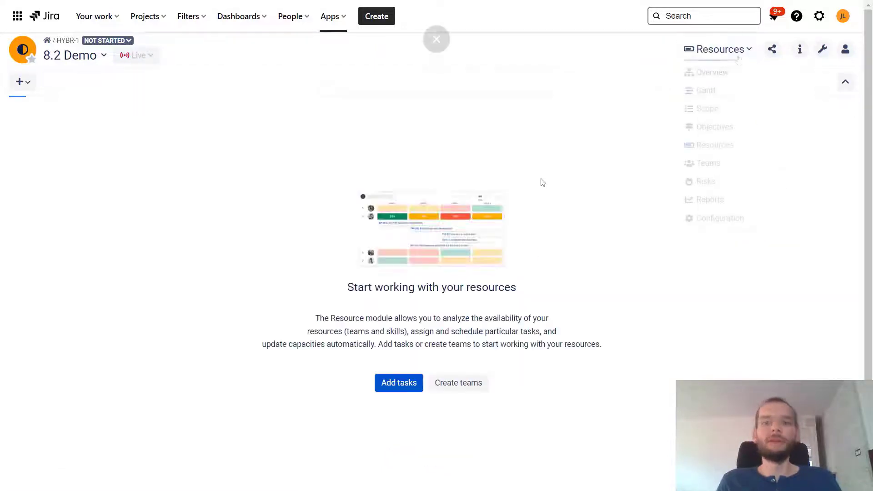
left_click(728, 49)
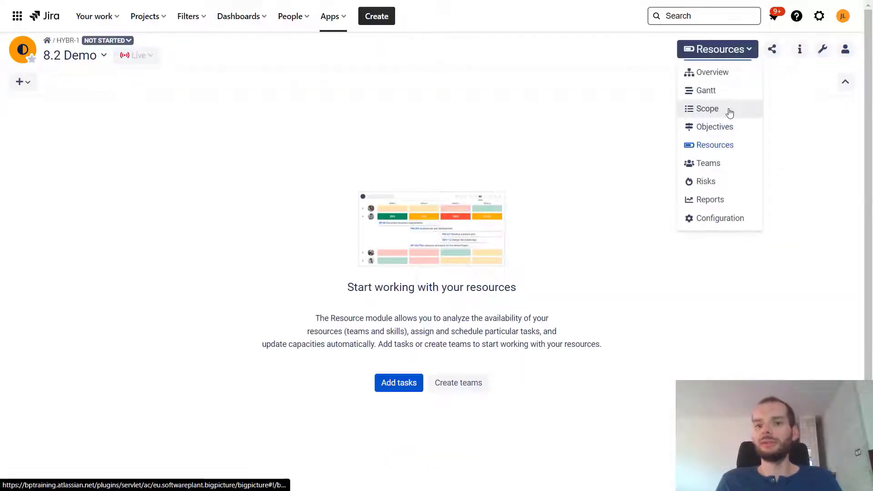
left_click(730, 111)
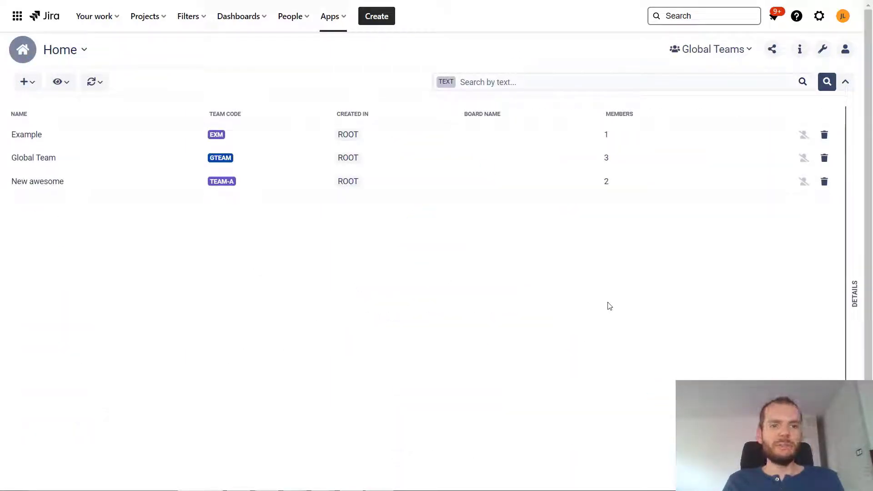
left_click(751, 50)
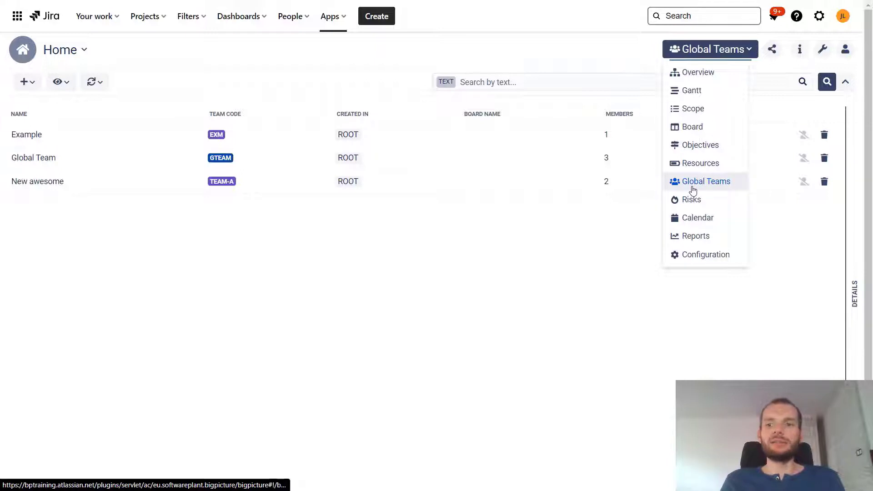
left_click(115, 241)
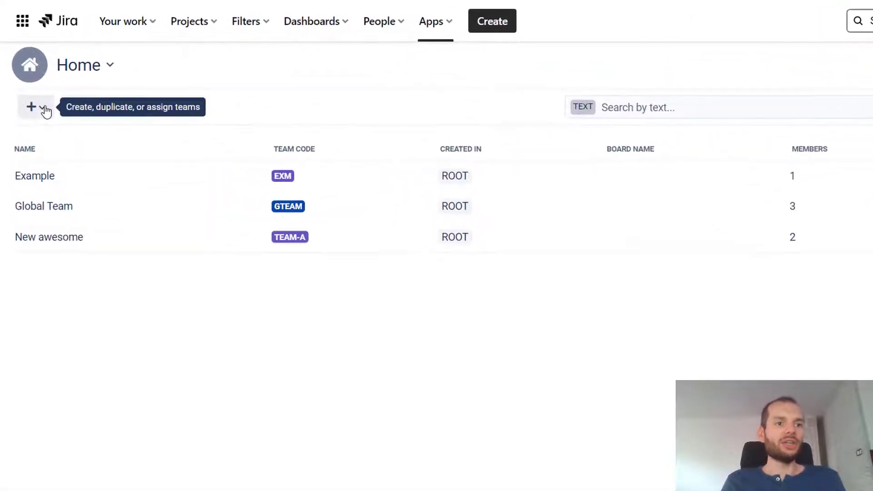
- Create a new global team based on the jira-team Jira group, with the team code JT
left_click(46, 110)
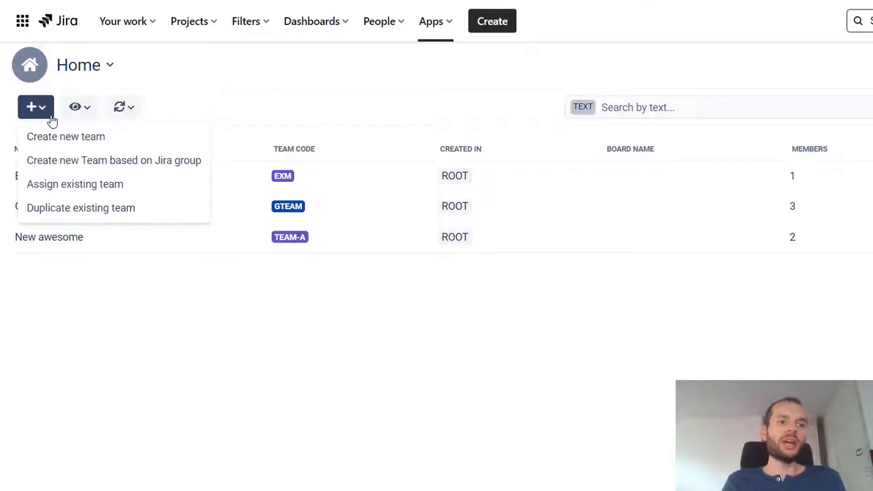
left_click(60, 160)
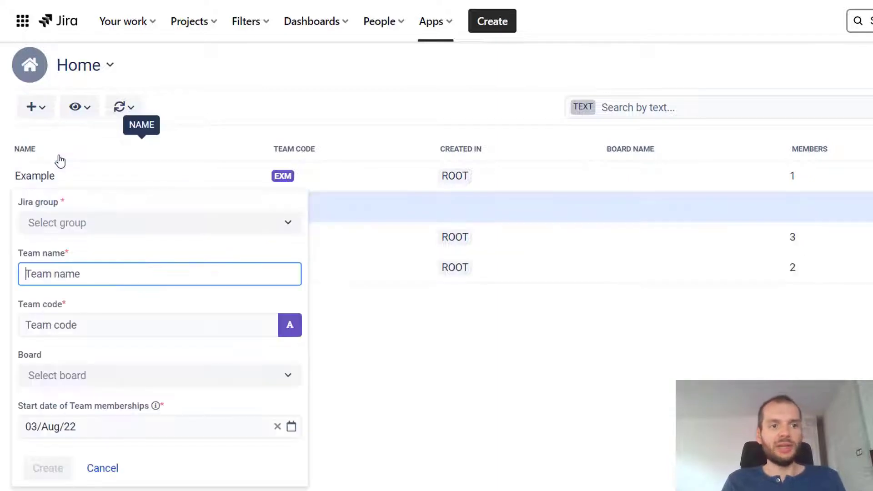
left_click(35, 228)
scroll(113, 322, "down", 2)
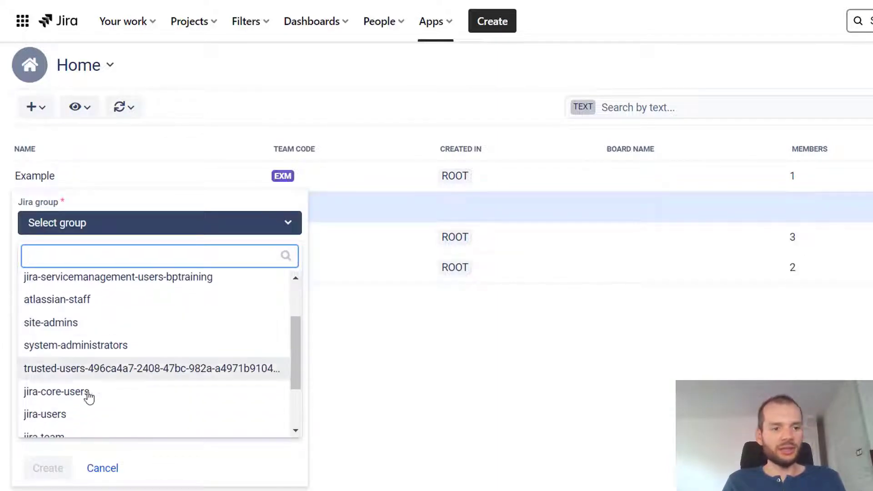
scroll(68, 410, "down", 2)
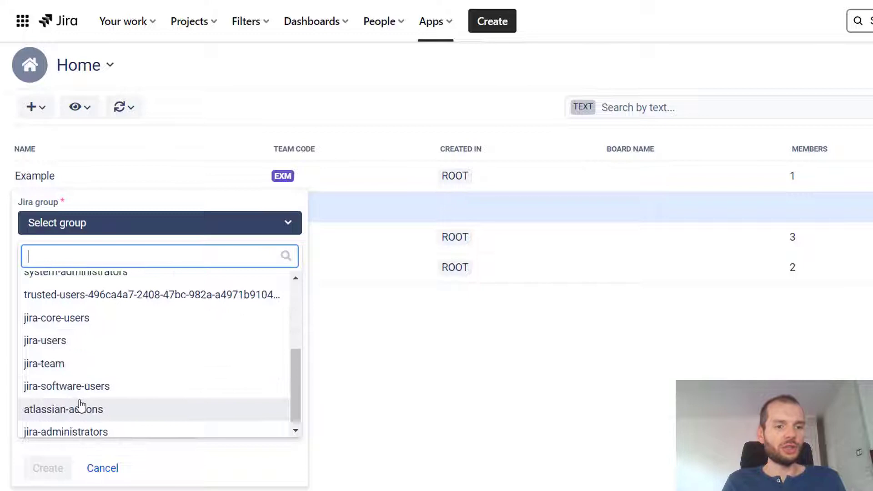
left_click(78, 368)
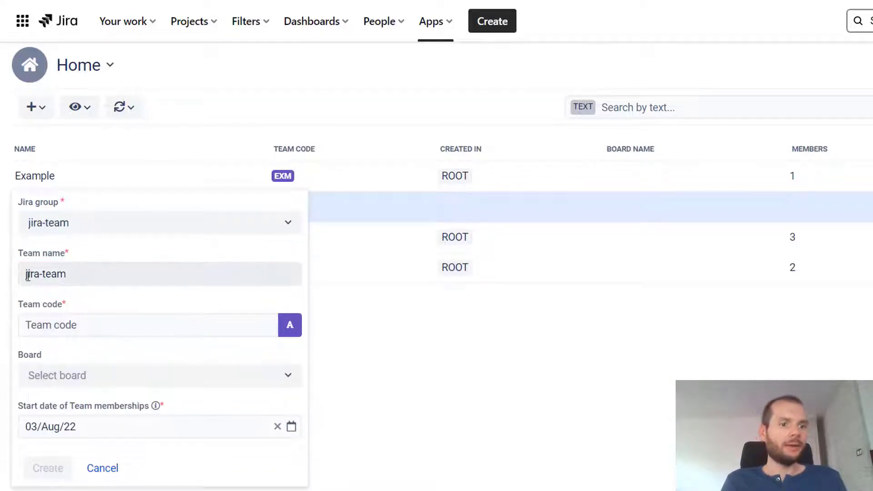
left_click(56, 326)
type("JT")
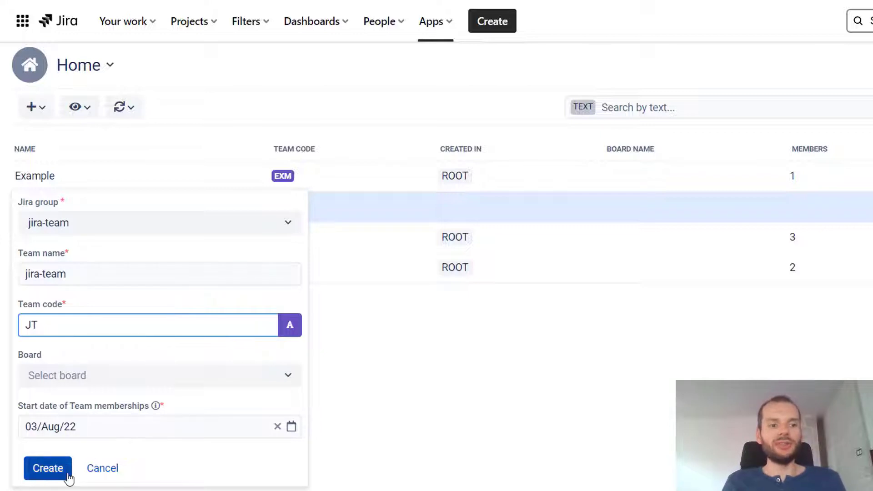
left_click(45, 470)
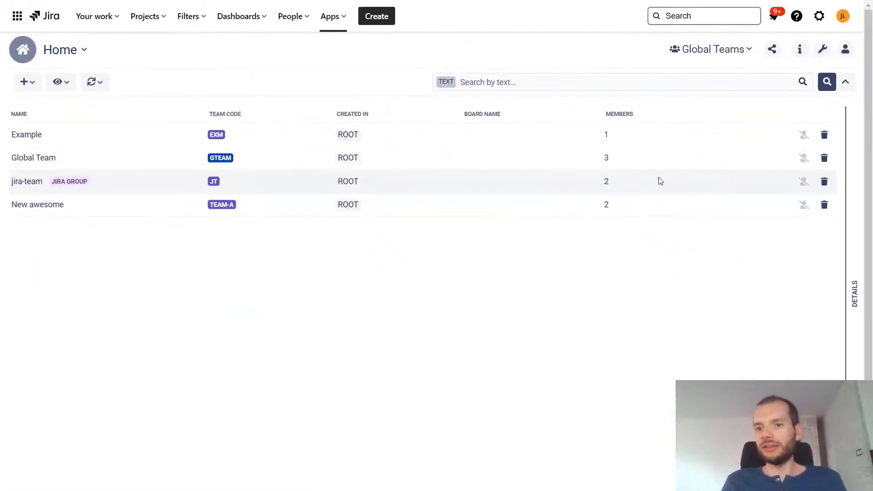
- Examine the members of the jira-team team, including one member's memberships and both members' availability
left_click(660, 181)
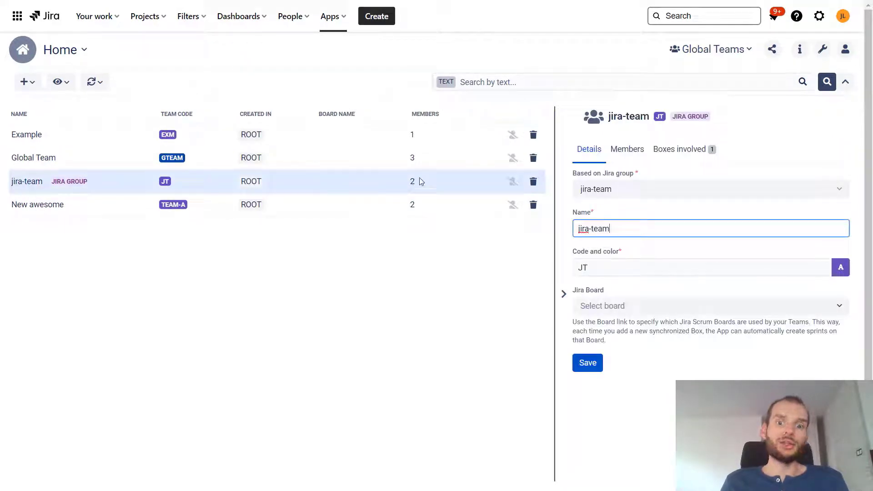
left_click(639, 149)
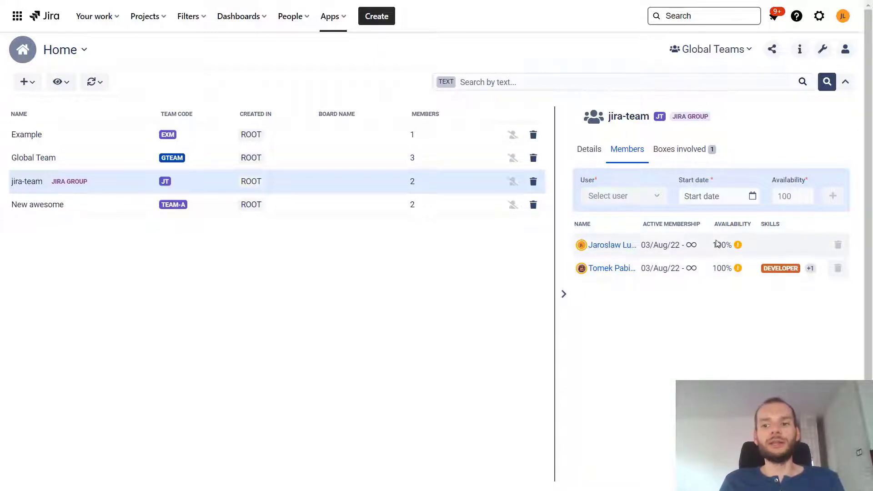
left_click(620, 247)
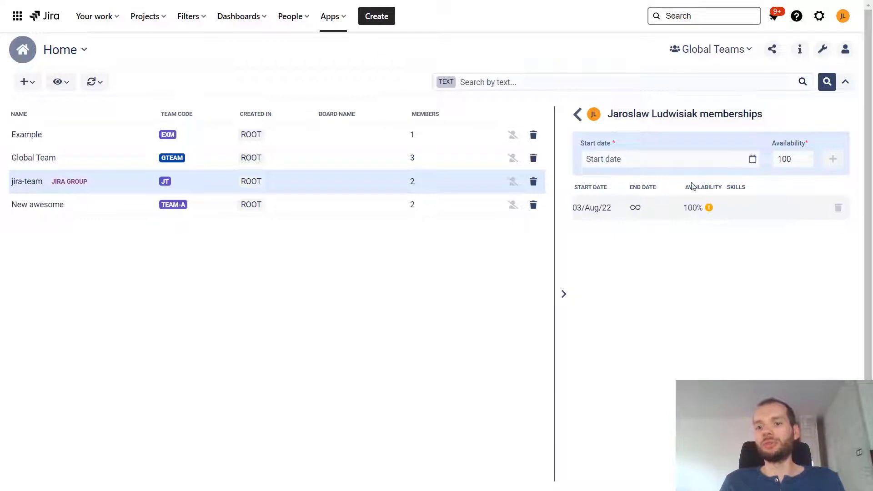
left_click(576, 115)
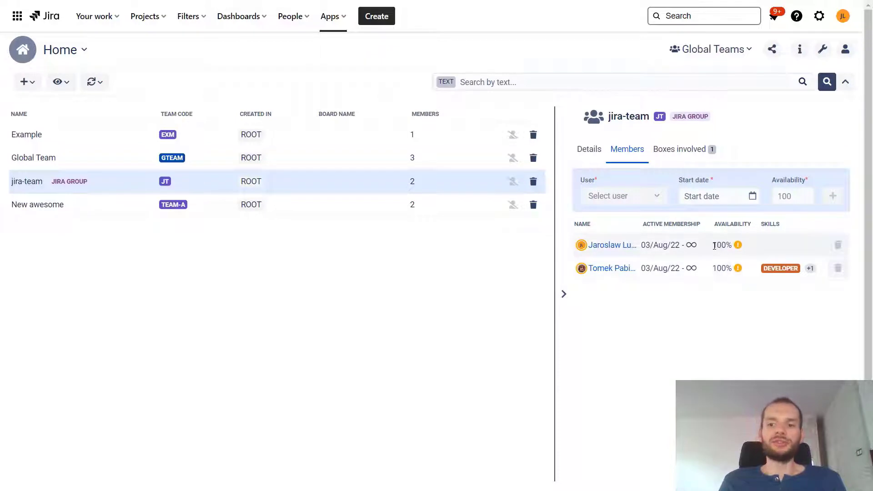
double_click(717, 245)
double_click(717, 268)
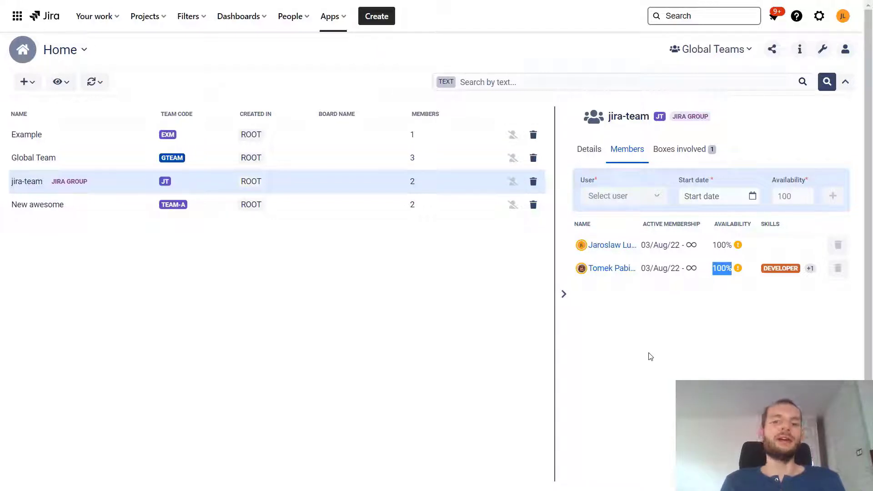
- Synchronize the teams with Jira Groups and dismiss the completion notice
left_click(93, 86)
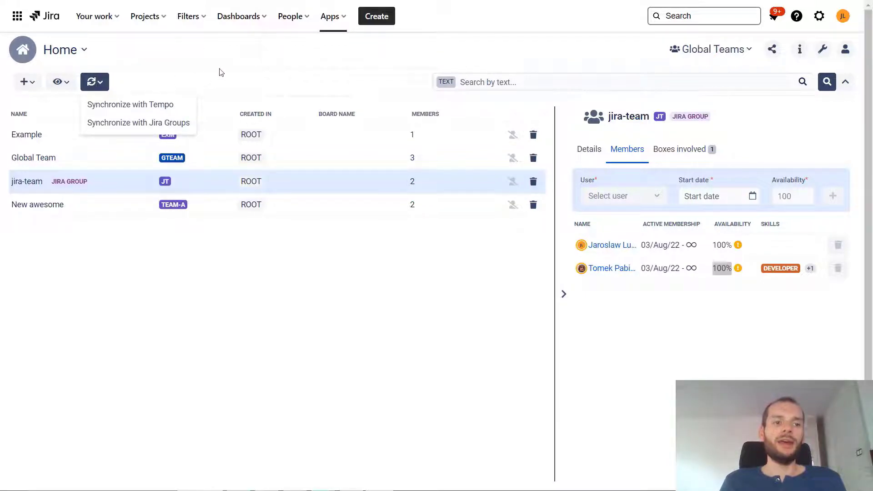
left_click(149, 123)
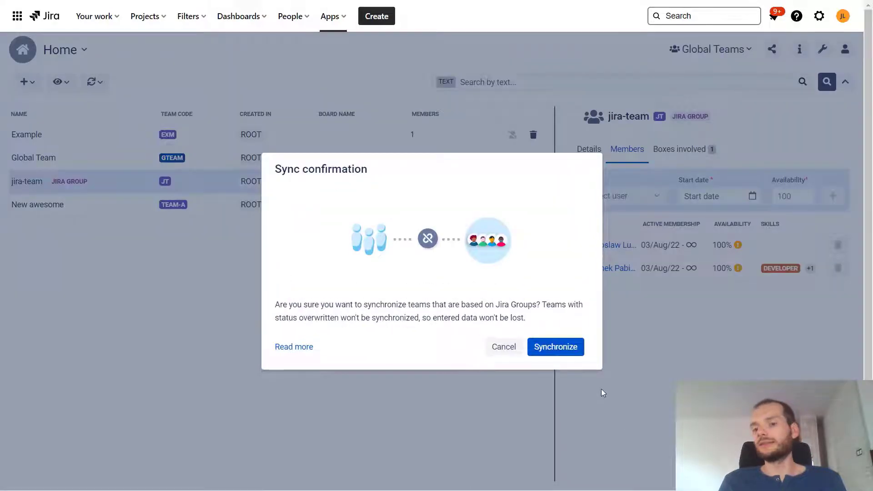
left_click(556, 347)
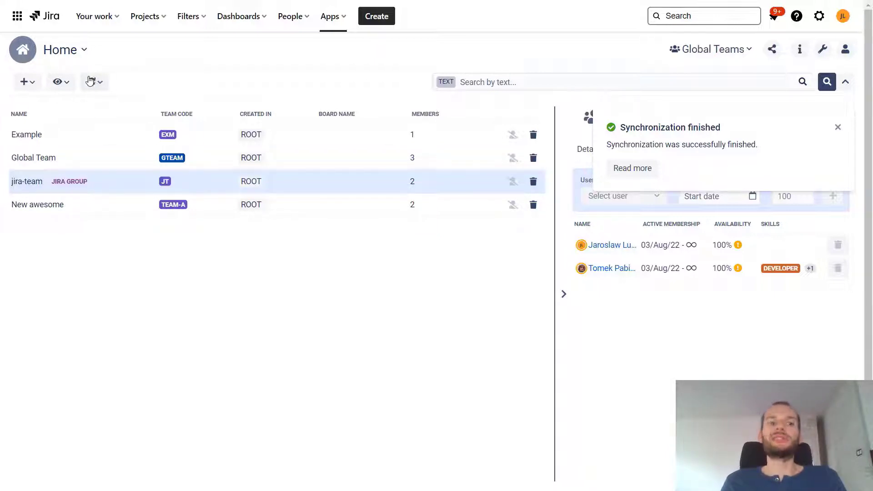
left_click(838, 129)
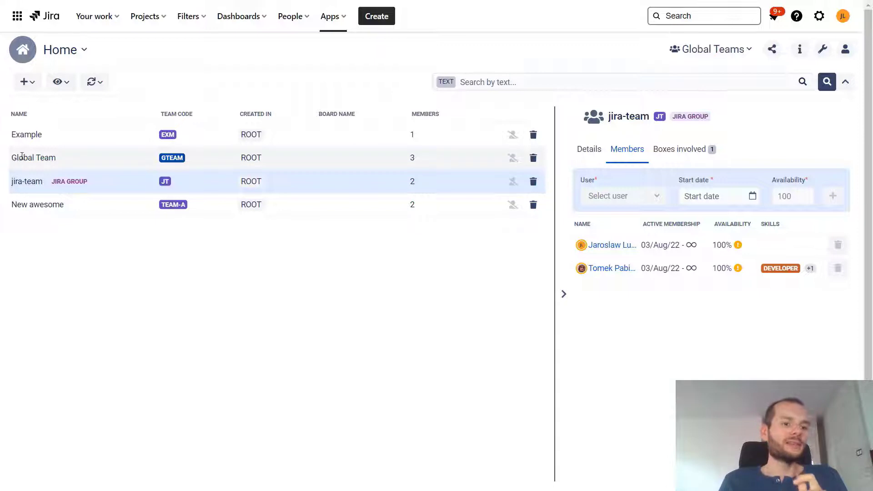
- View the members of Global Team, and open the Home-level Reports to examine the Risks matrix and the Capacity chart
left_click_drag(18, 157, 58, 155)
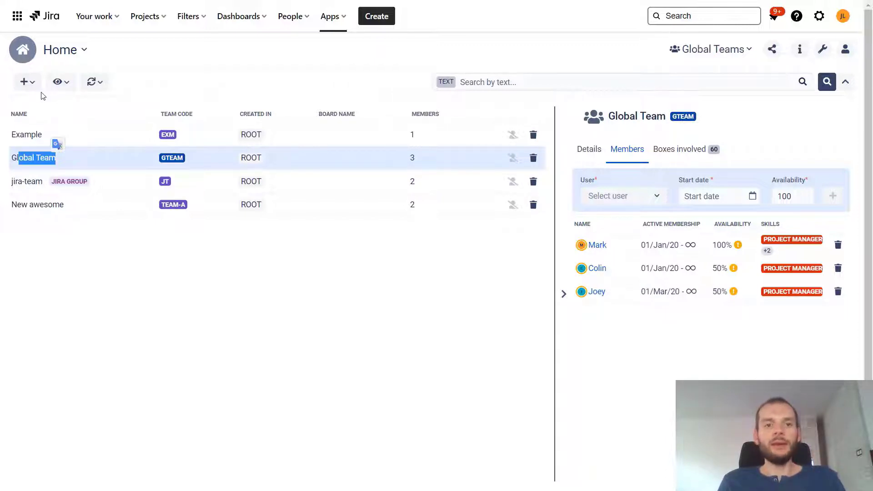
left_click(744, 50)
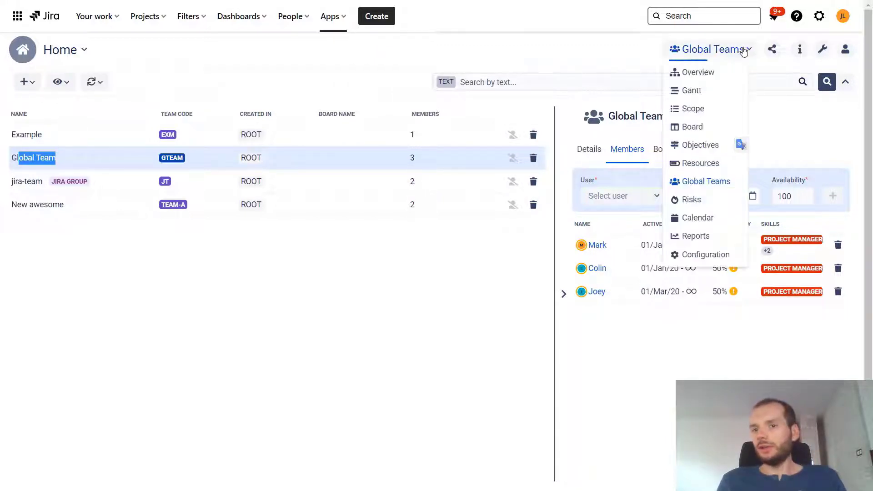
left_click(715, 239)
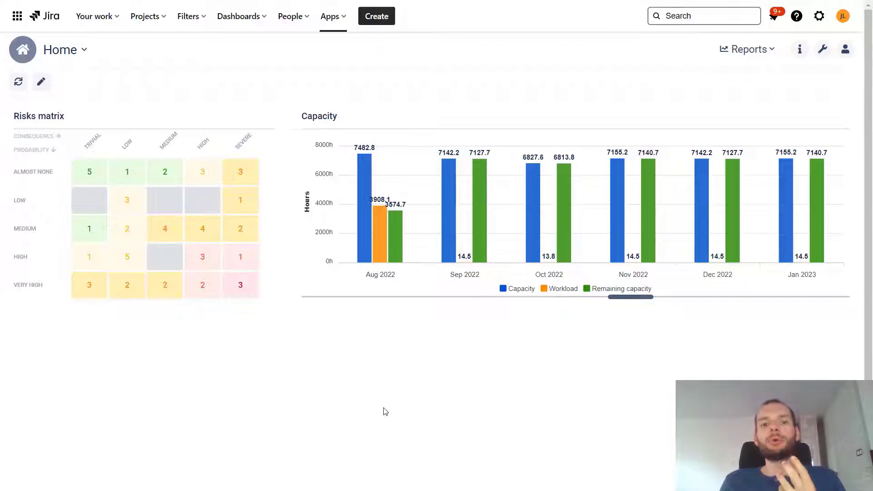
mouse_move(363, 213)
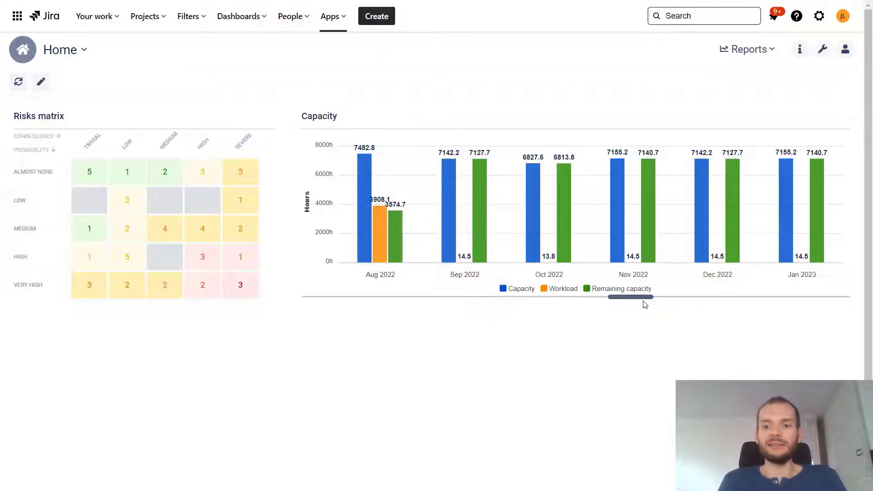
left_click_drag(627, 298, 627, 298)
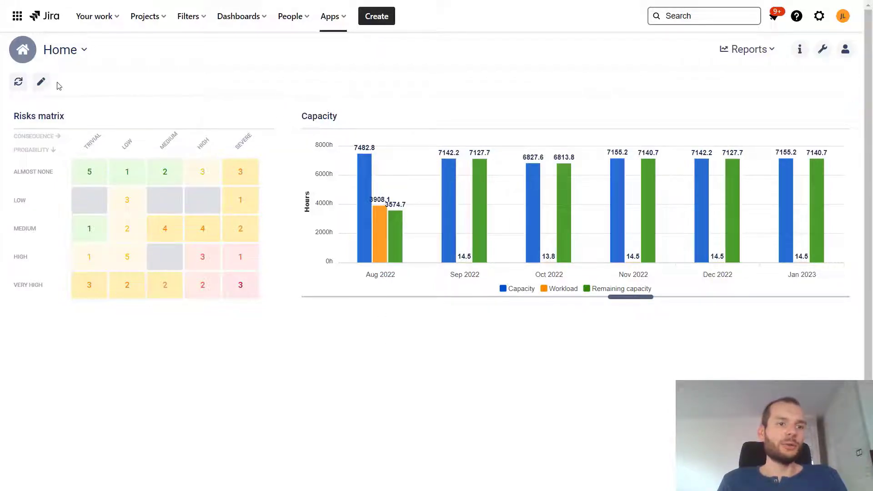
- Enable editing of the Home reports and review the Category and Aggregation options of the Capacity report
left_click(41, 82)
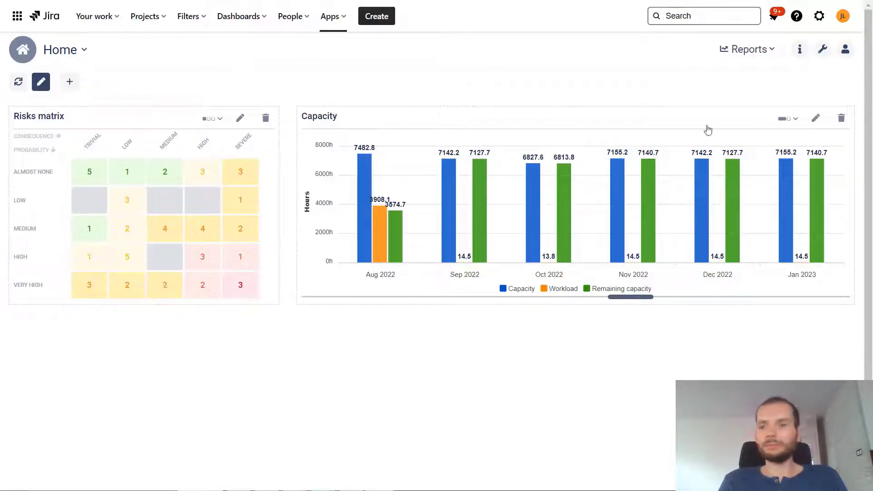
left_click(816, 118)
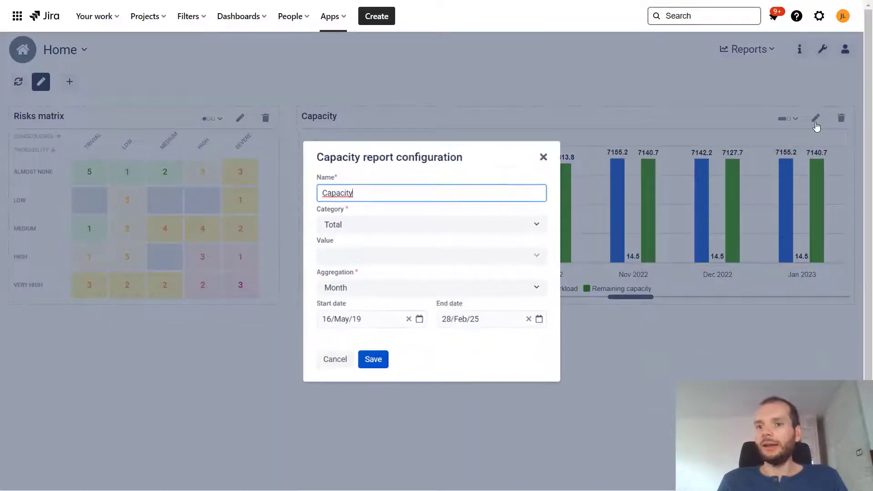
left_click(337, 226)
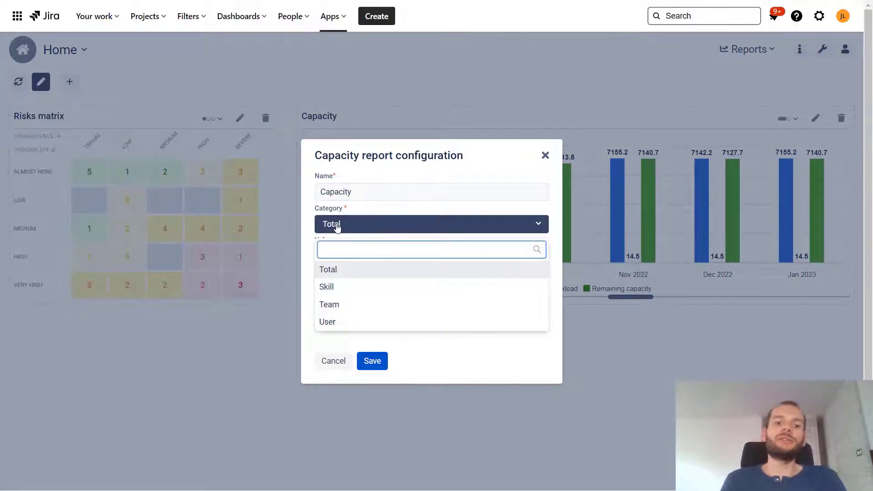
left_click(339, 271)
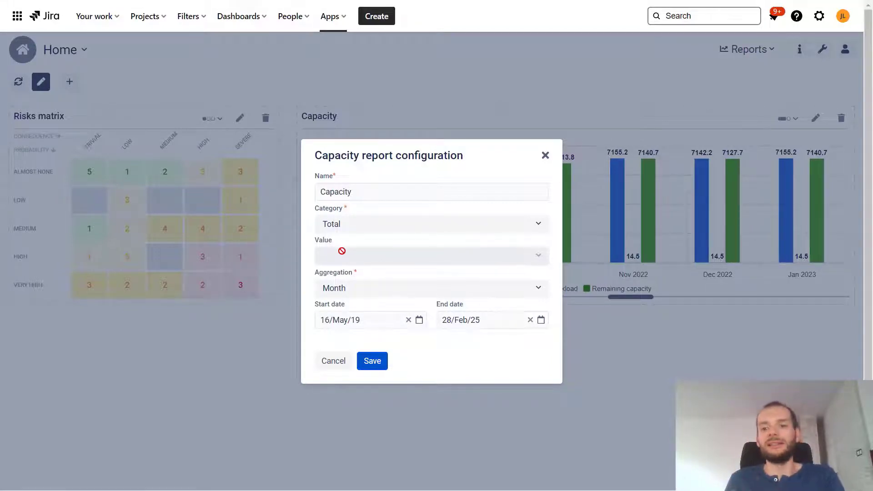
left_click(349, 287)
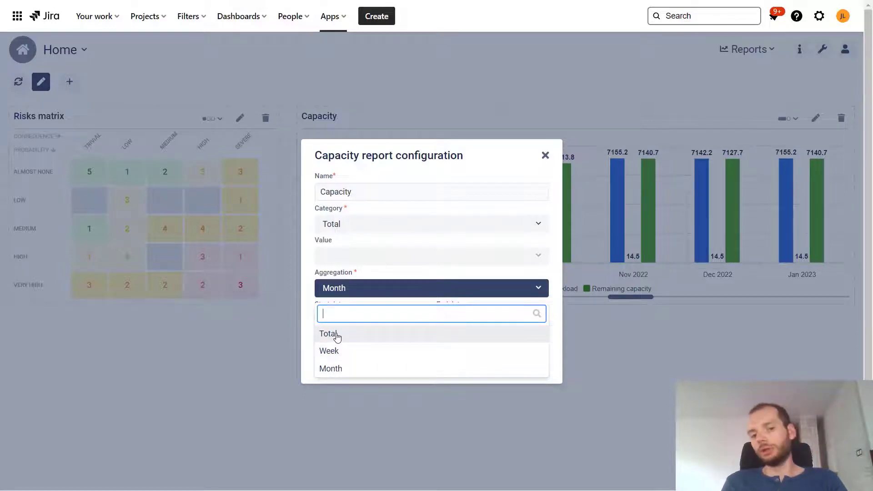
left_click(337, 368)
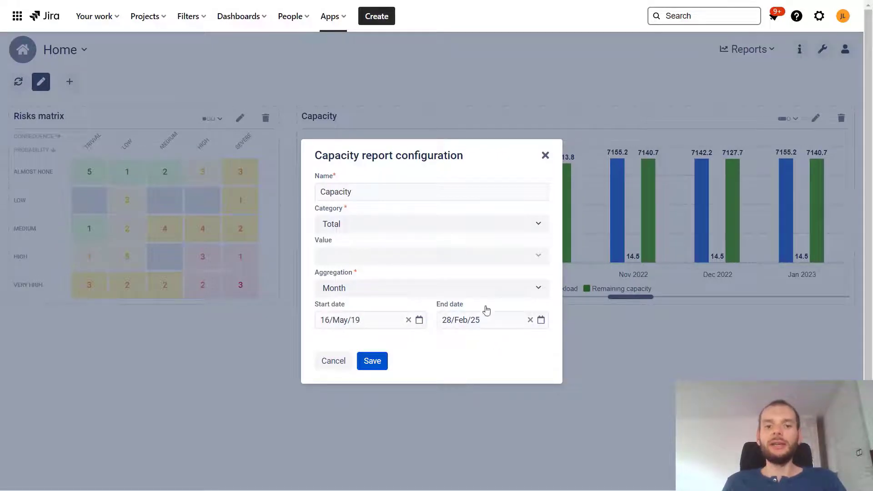
left_click(545, 156)
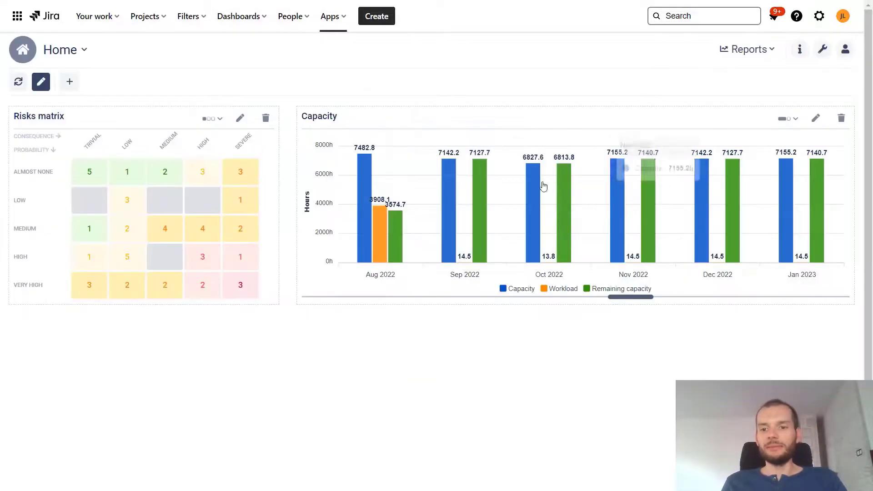
- Reconfigure the Capacity report to the Skill category with the value Project Manager, and save it
left_click(817, 119)
left_click(377, 225)
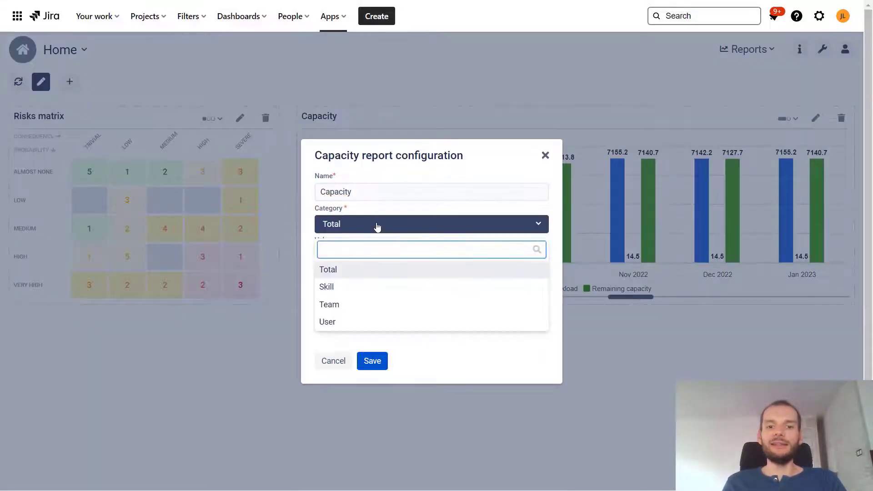
left_click(352, 290)
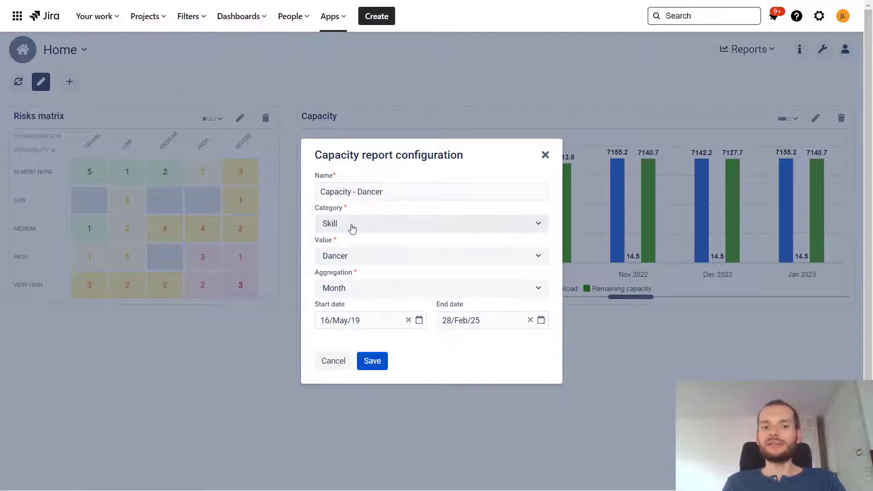
left_click(341, 257)
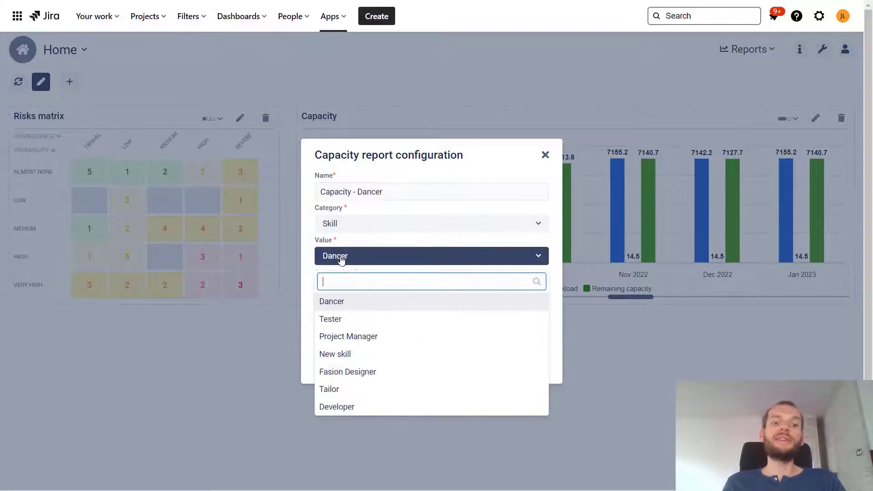
left_click(348, 340)
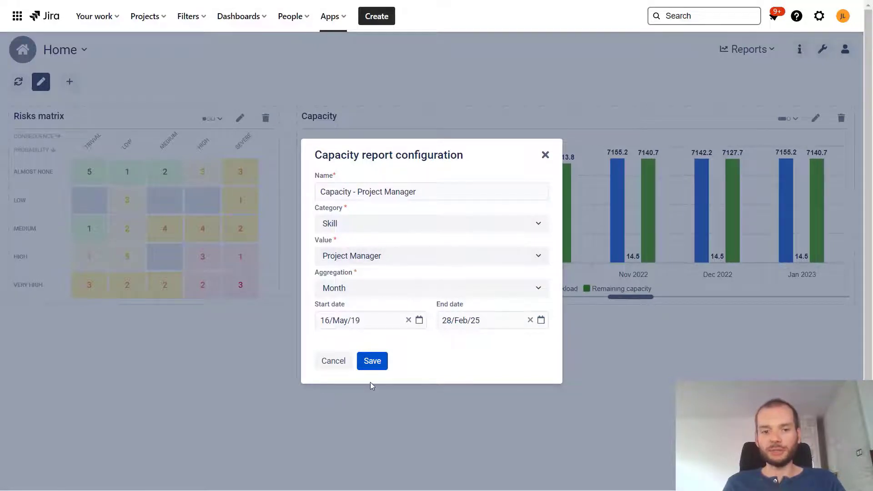
left_click(371, 360)
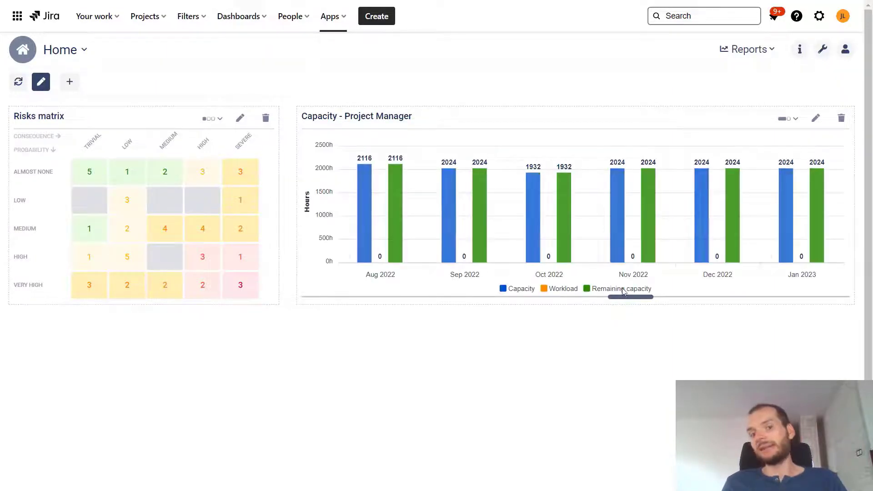
mouse_move(627, 262)
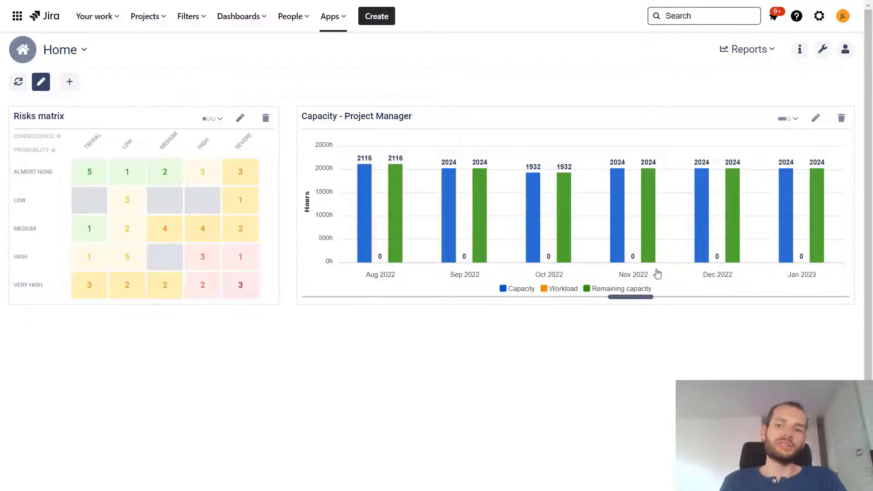
- Switch the Capacity report's category to Team in its configuration and view the teams available as values
left_click(816, 119)
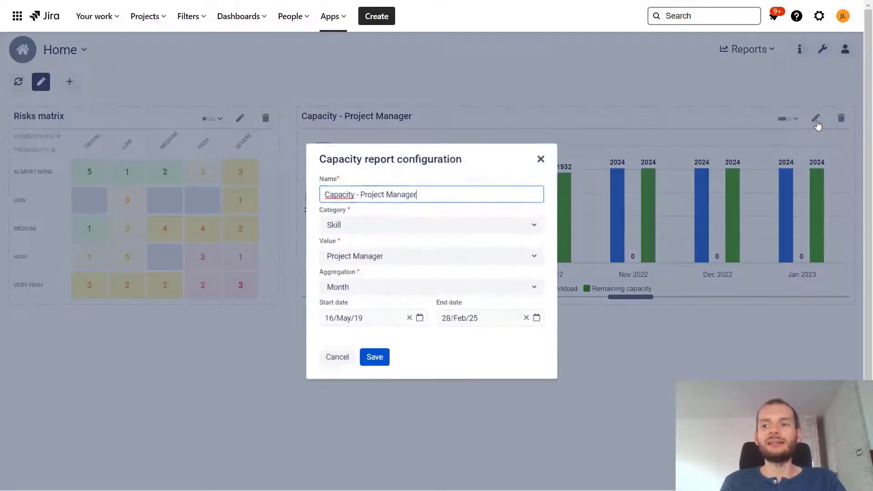
left_click(397, 230)
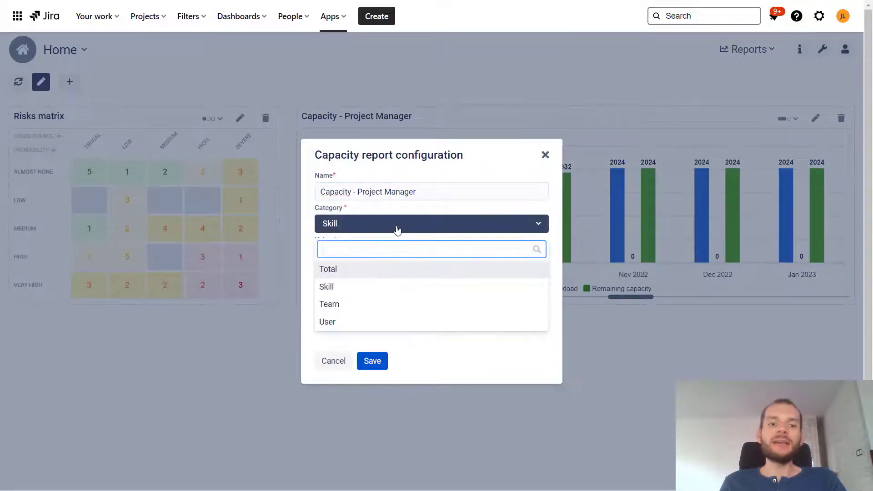
left_click(360, 305)
left_click(365, 256)
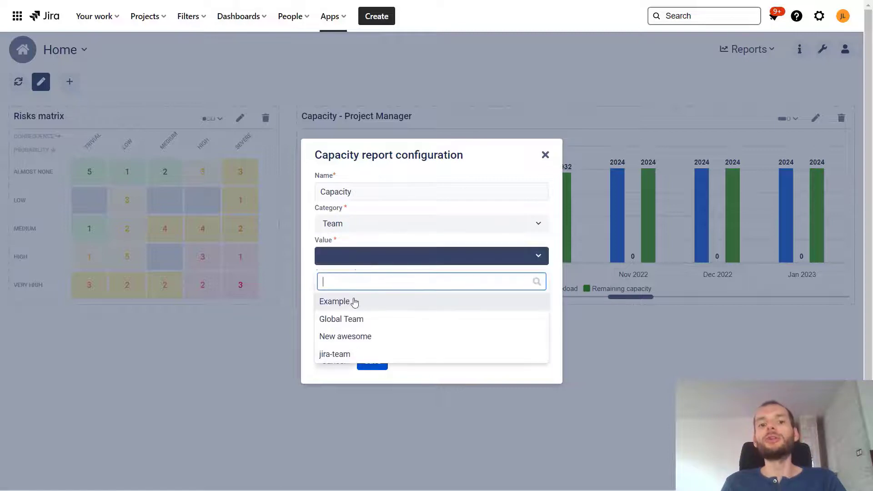
- Set the Capacity report's category to User with the first listed user as value, and save the configuration
left_click(356, 222)
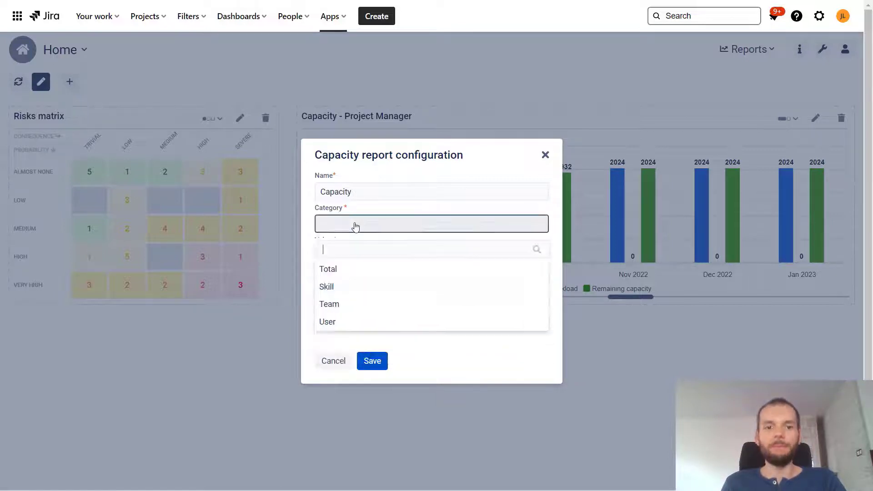
left_click(340, 320)
left_click(352, 258)
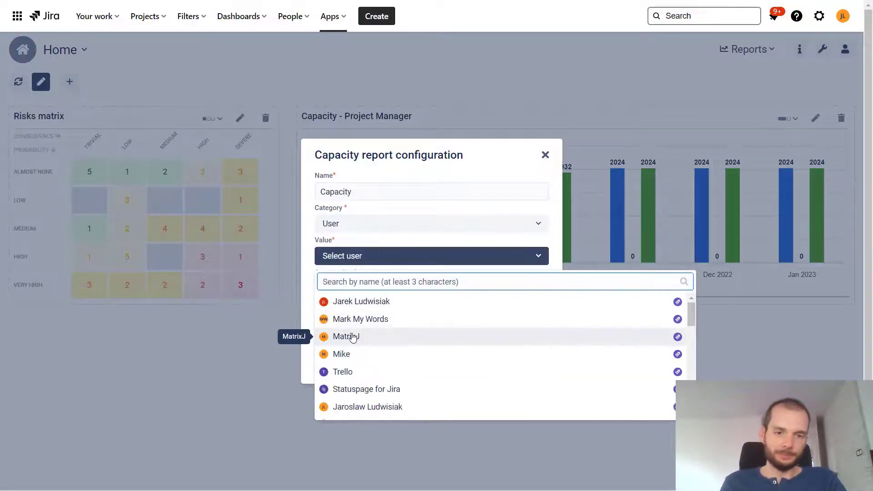
left_click(343, 335)
left_click(391, 256)
left_click(356, 302)
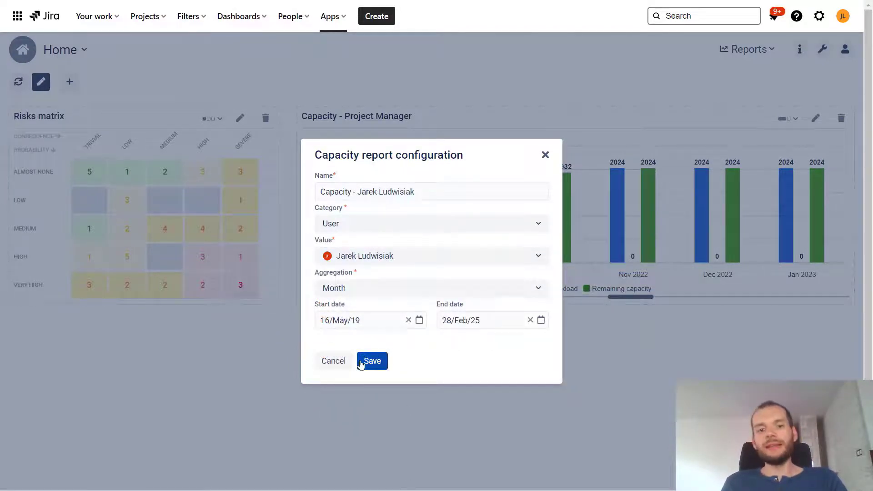
left_click(372, 361)
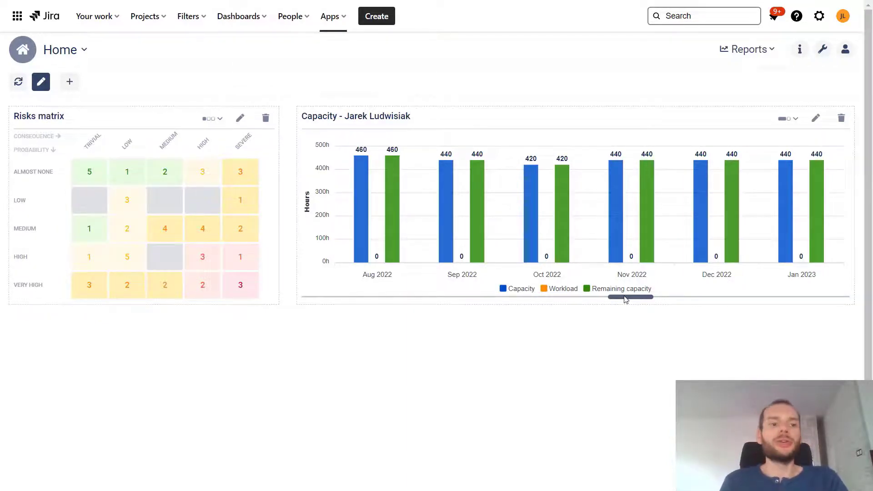
left_click_drag(627, 300, 594, 298)
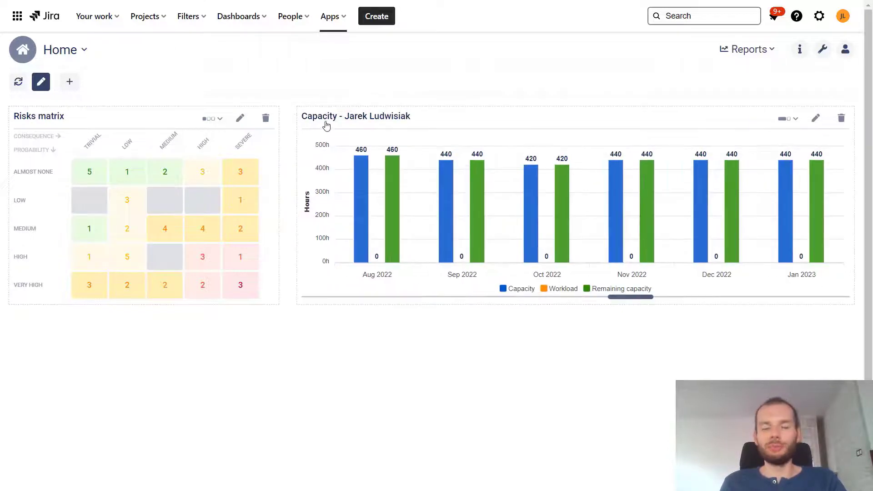